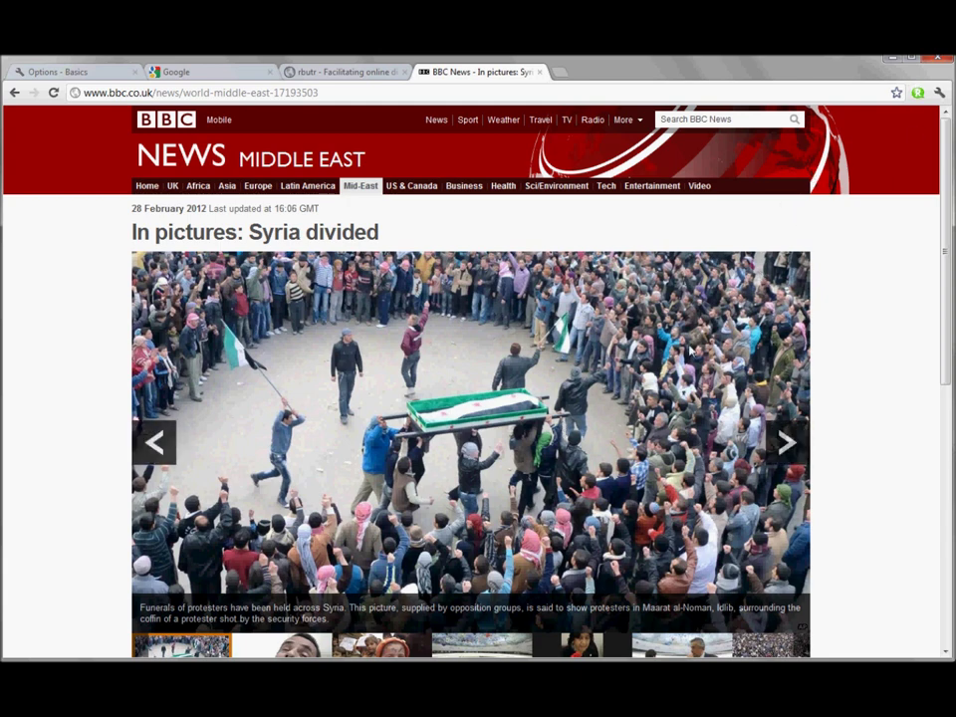
# - Confirm rbutr finds no rebuttals for the Syria article, then load the BBC News Asia page
pyautogui.click(918, 94)
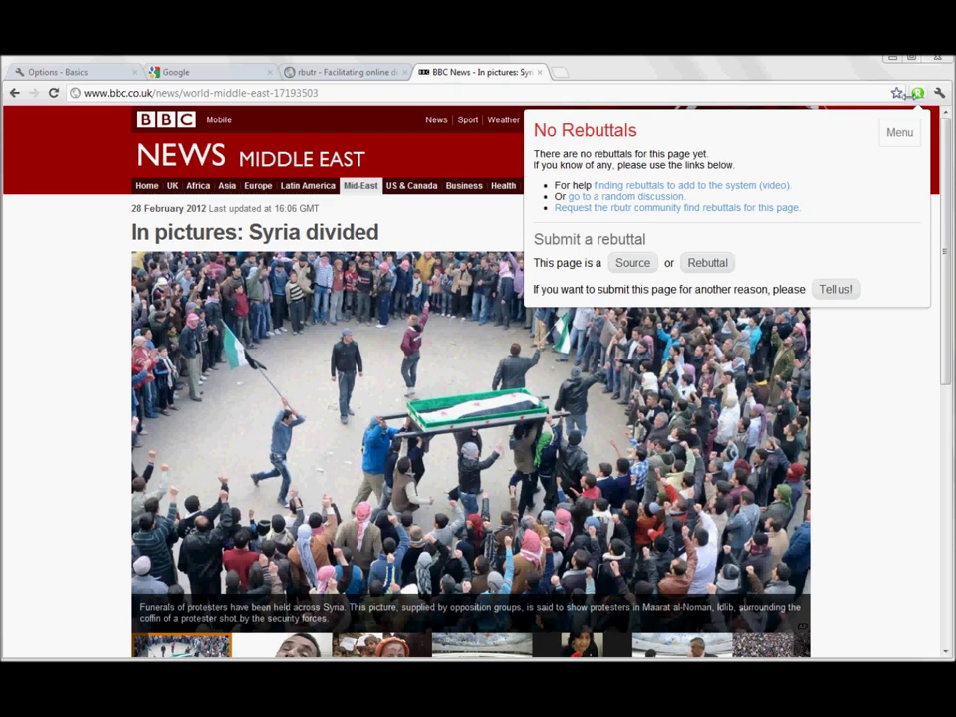
pyautogui.click(869, 400)
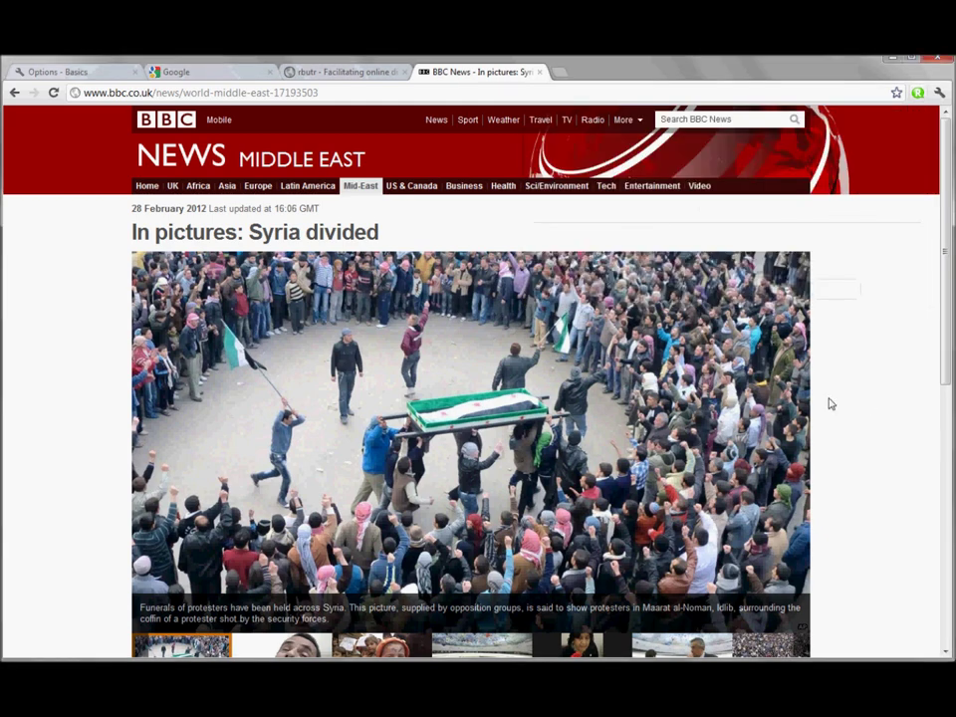
pyautogui.click(147, 187)
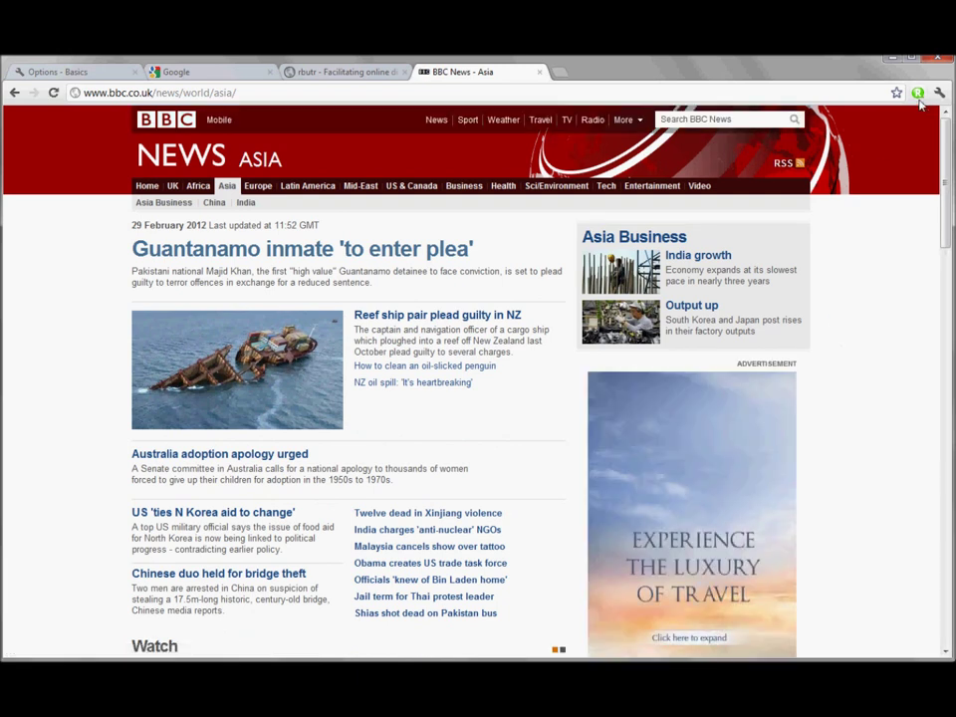
# - Check the BBC Asia page and Google homepage for rebuttals, then jump to a random rbutr discussion
pyautogui.click(917, 93)
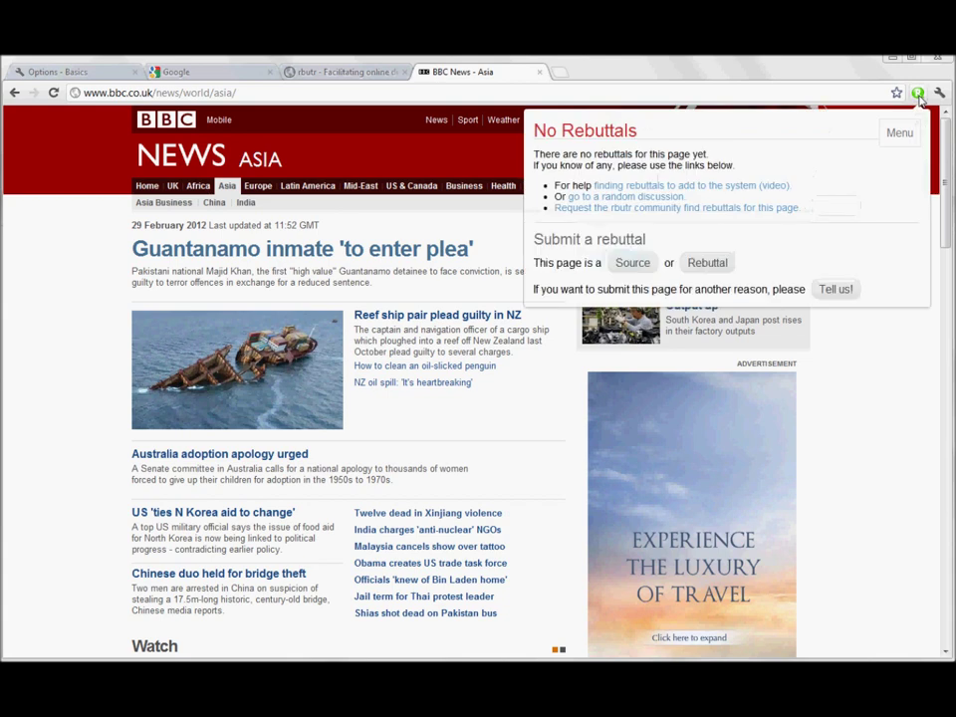
pyautogui.click(645, 199)
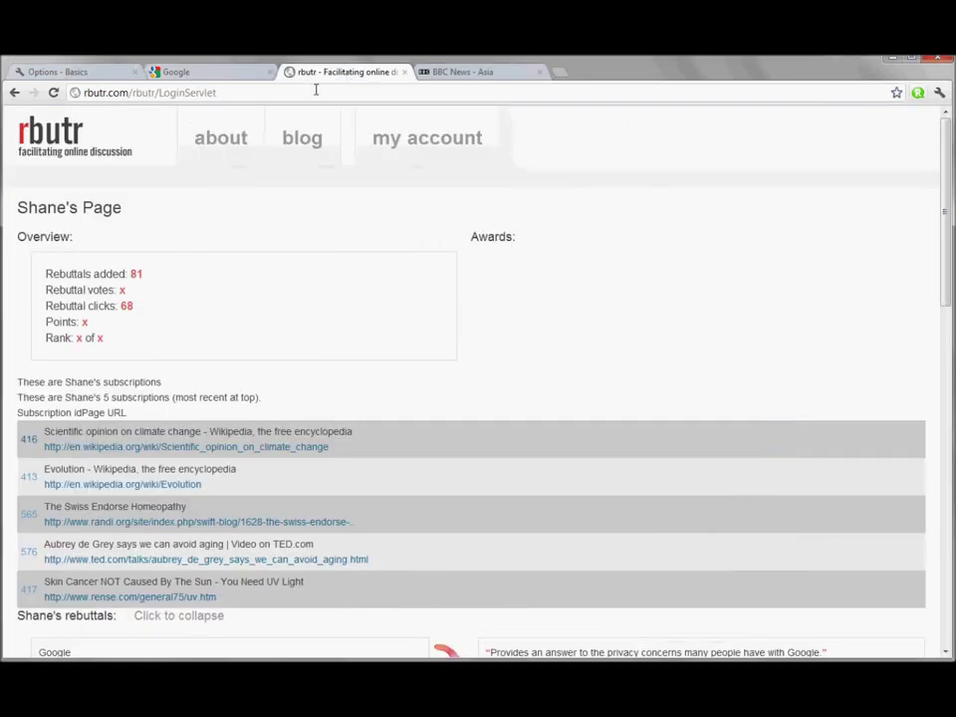
pyautogui.click(247, 73)
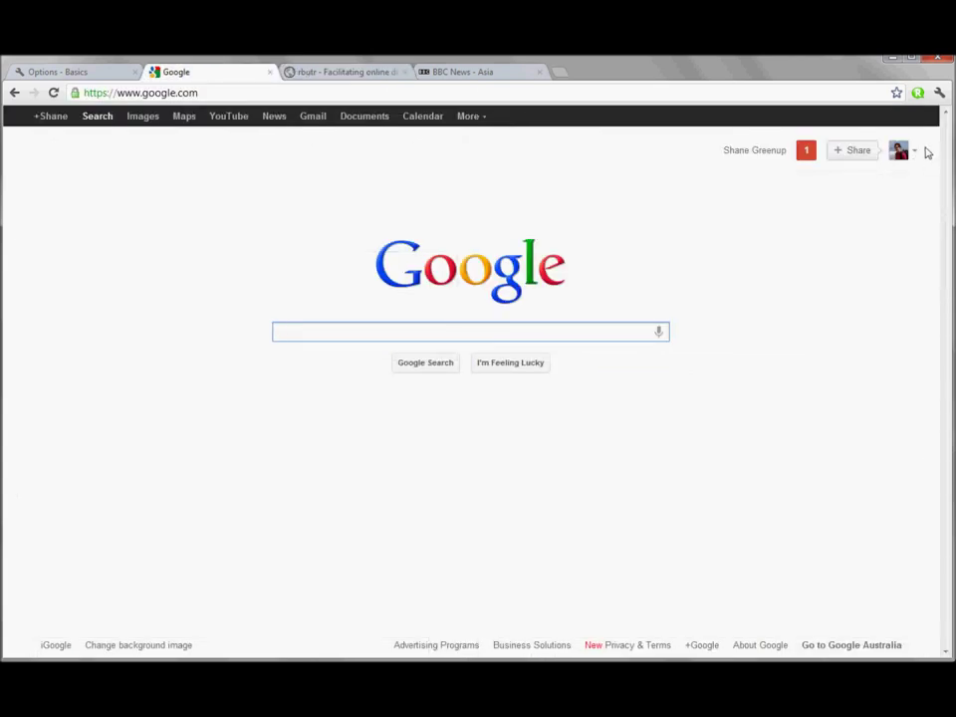
pyautogui.click(918, 93)
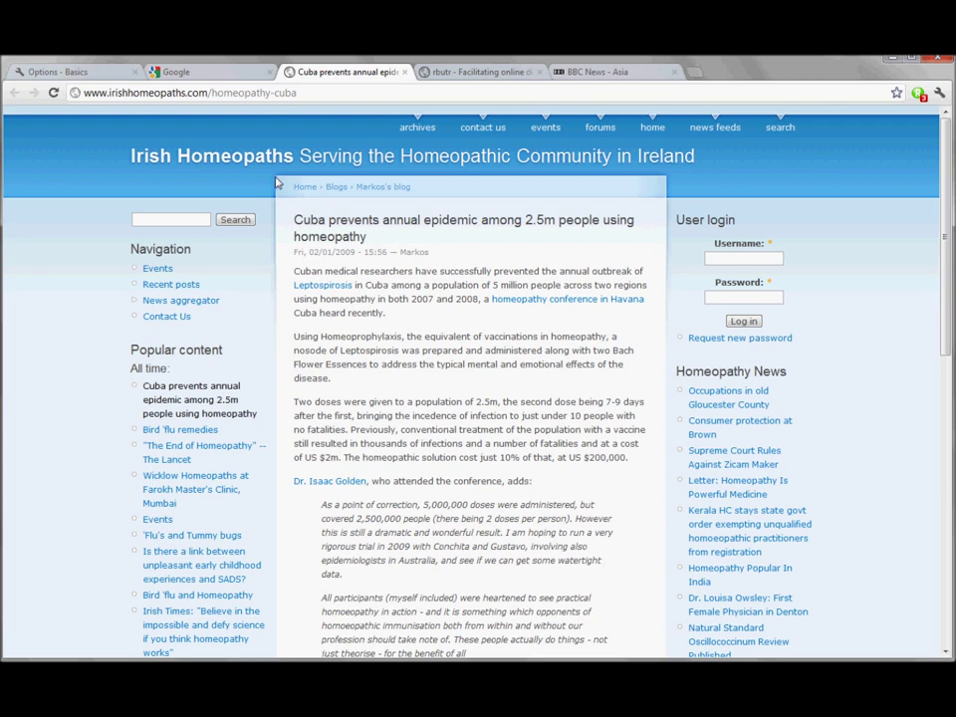
# - Highlight the Cuba homeopathy headline and open rbutr's list of its 3 general rebuttals
pyautogui.moveTo(345, 221)
pyautogui.mouseDown()
pyautogui.moveTo(384, 237)
pyautogui.moveTo(355, 237)
pyautogui.mouseUp()
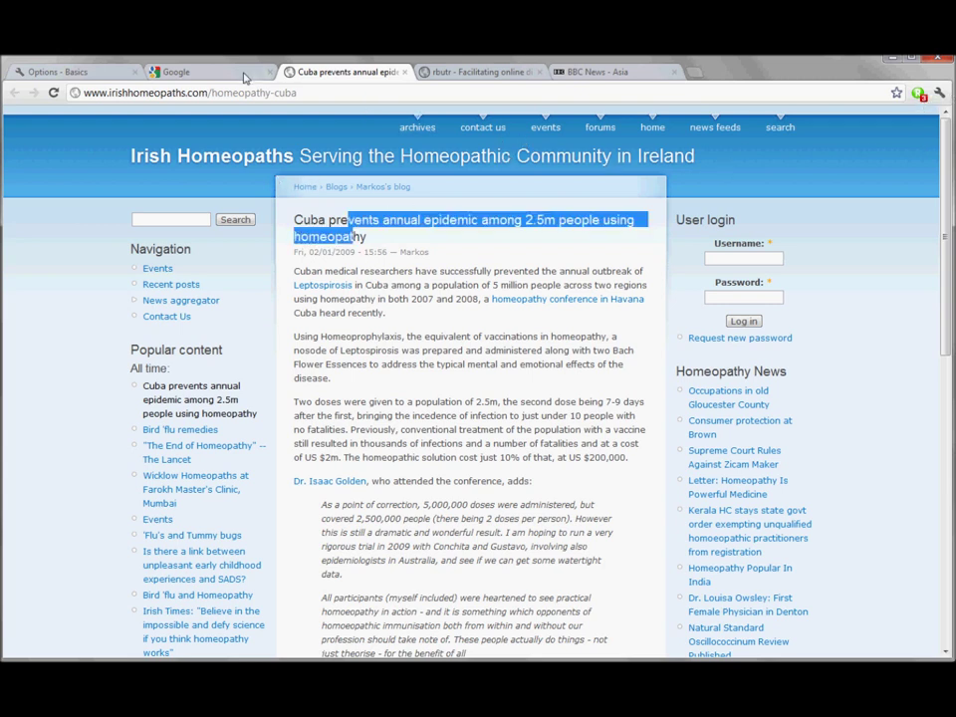
pyautogui.click(919, 93)
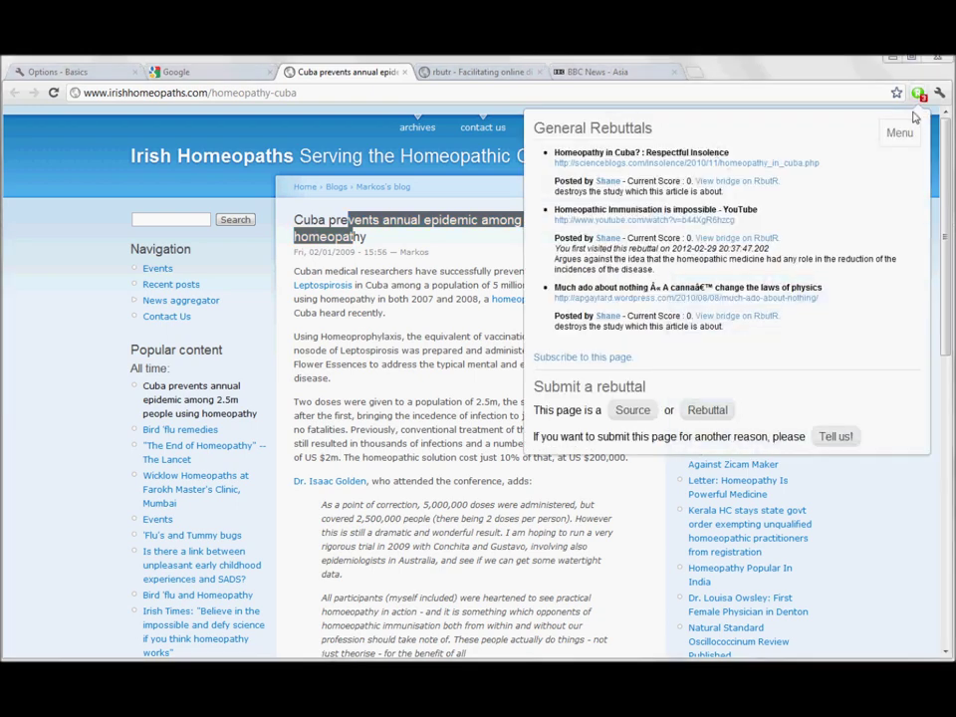
pyautogui.click(919, 92)
pyautogui.click(430, 269)
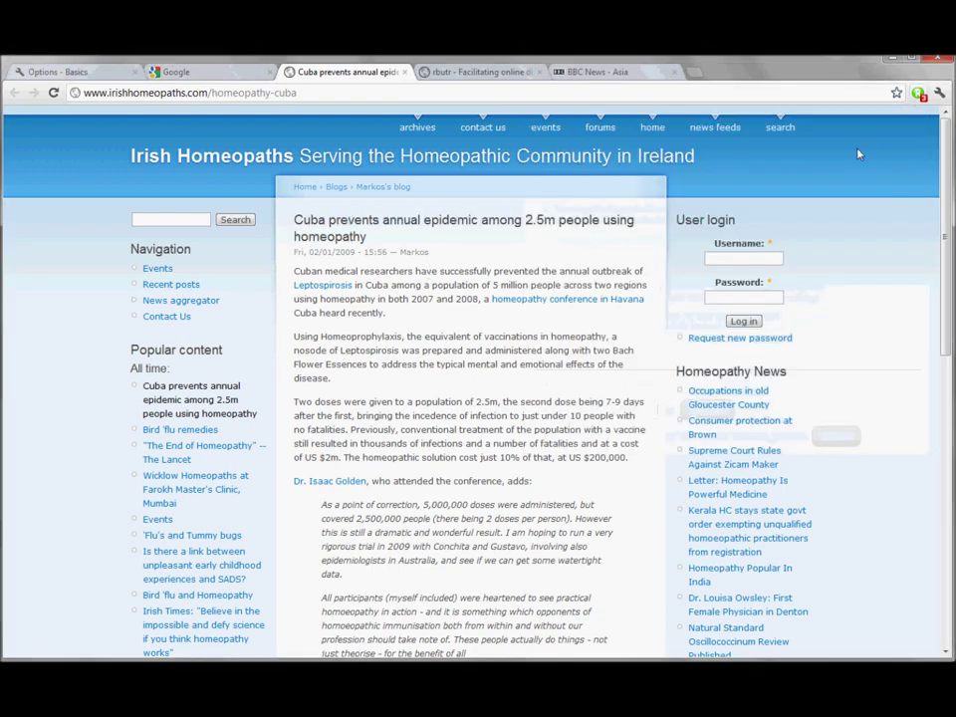
pyautogui.click(920, 94)
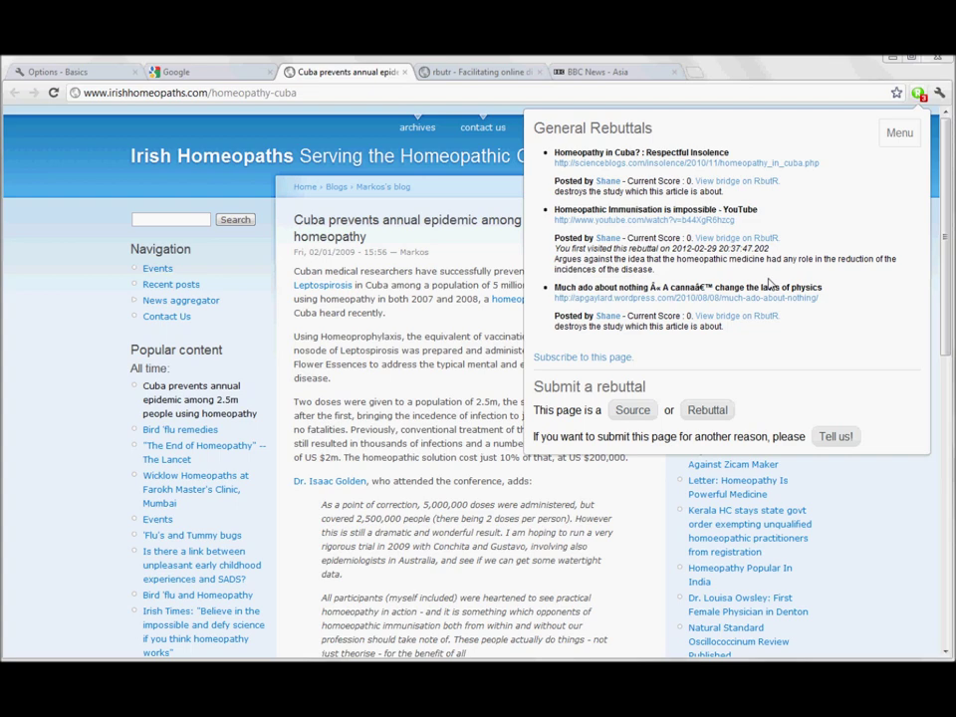
pyautogui.click(344, 211)
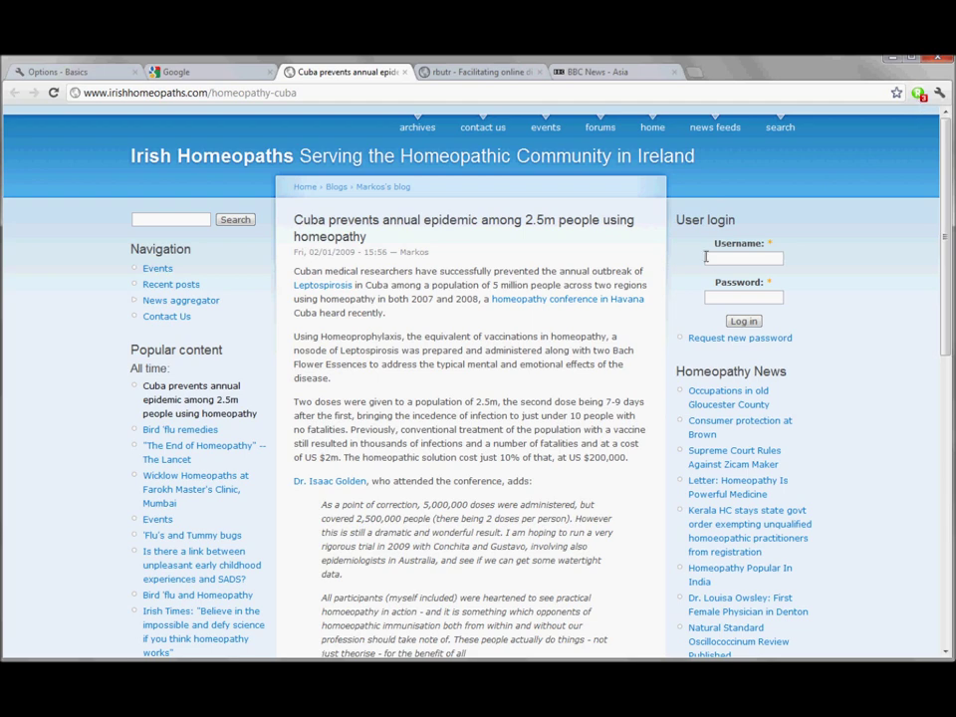
# - From the rbutr account tab, open the extension menu and browse existing rebuttals by tag
pyautogui.click(917, 94)
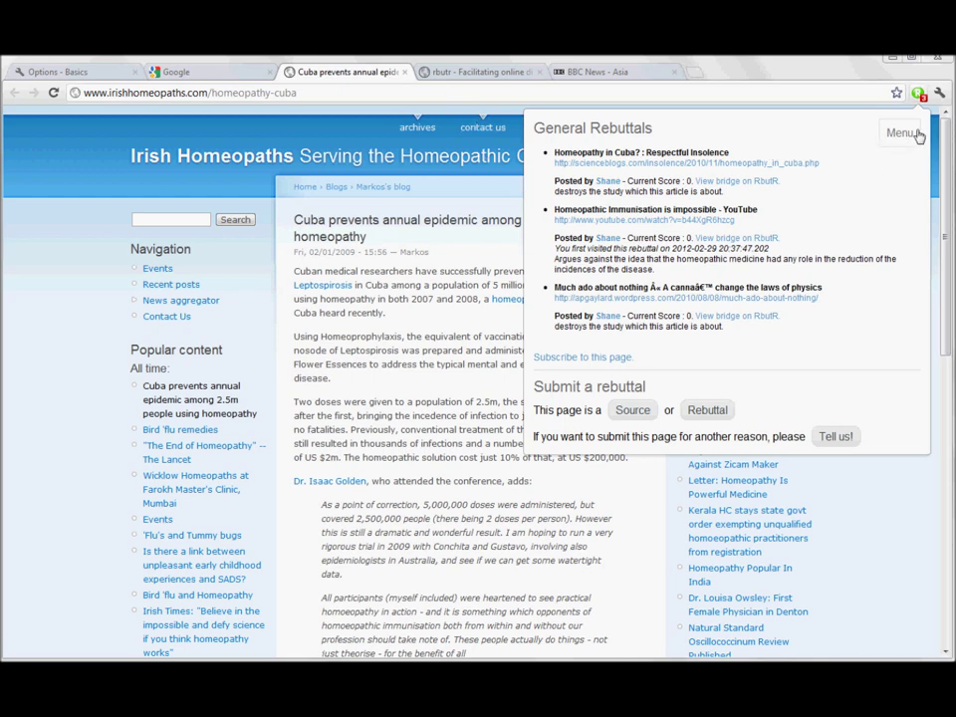
pyautogui.click(483, 74)
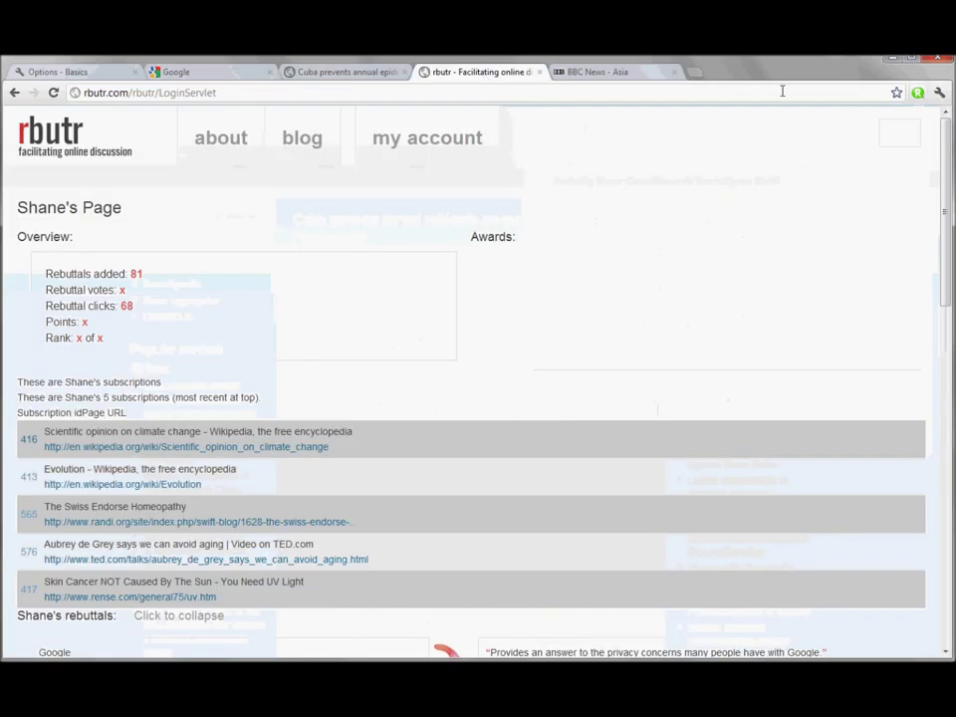
pyautogui.click(917, 92)
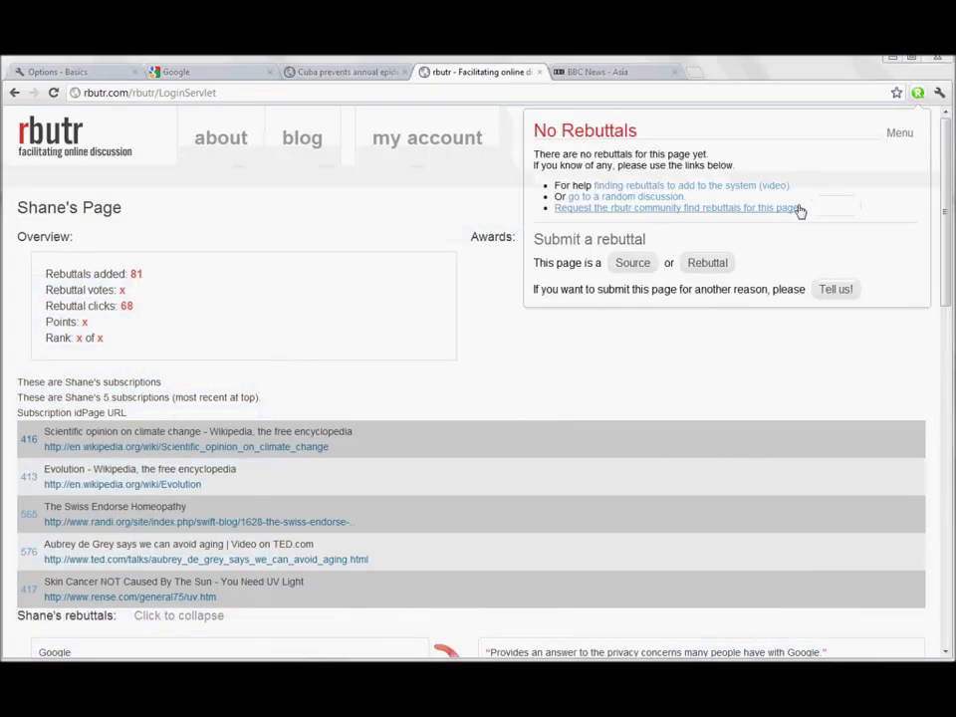
pyautogui.click(901, 141)
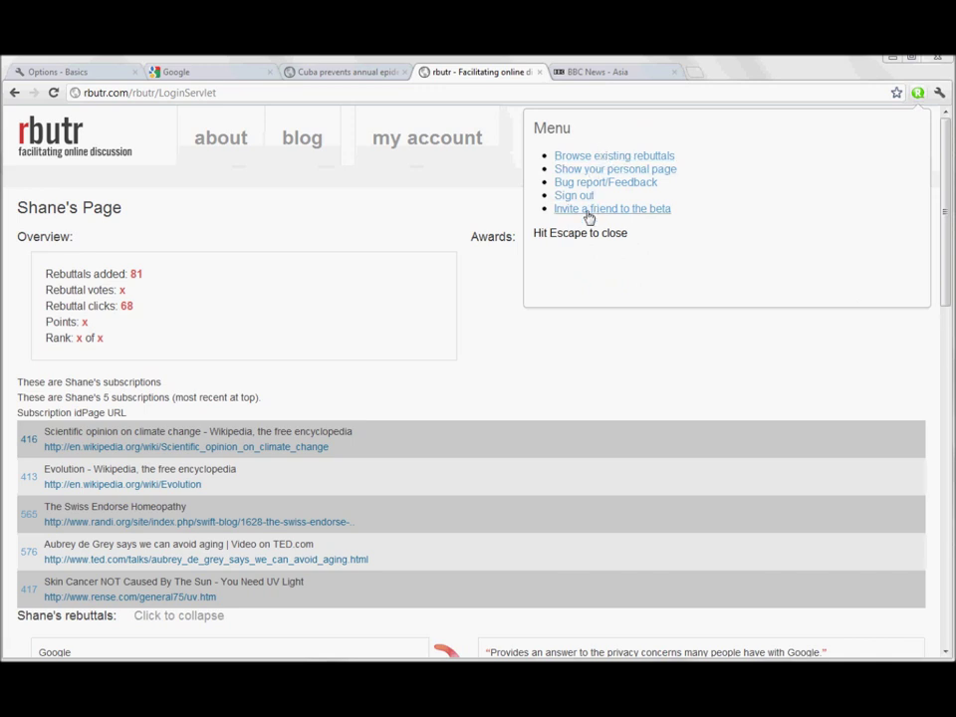
pyautogui.click(599, 160)
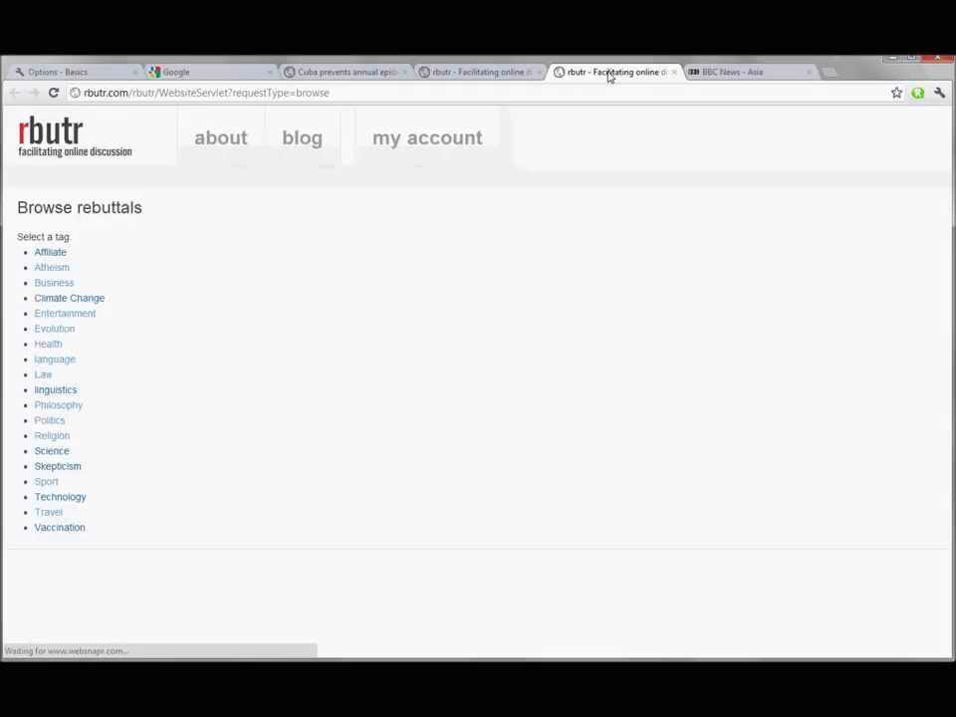
# - List the three Evolution-tagged rebuttals and open the Darwin Was Wrong cartoon page
pyautogui.moveTo(37, 236); pyautogui.dragTo(124, 239)
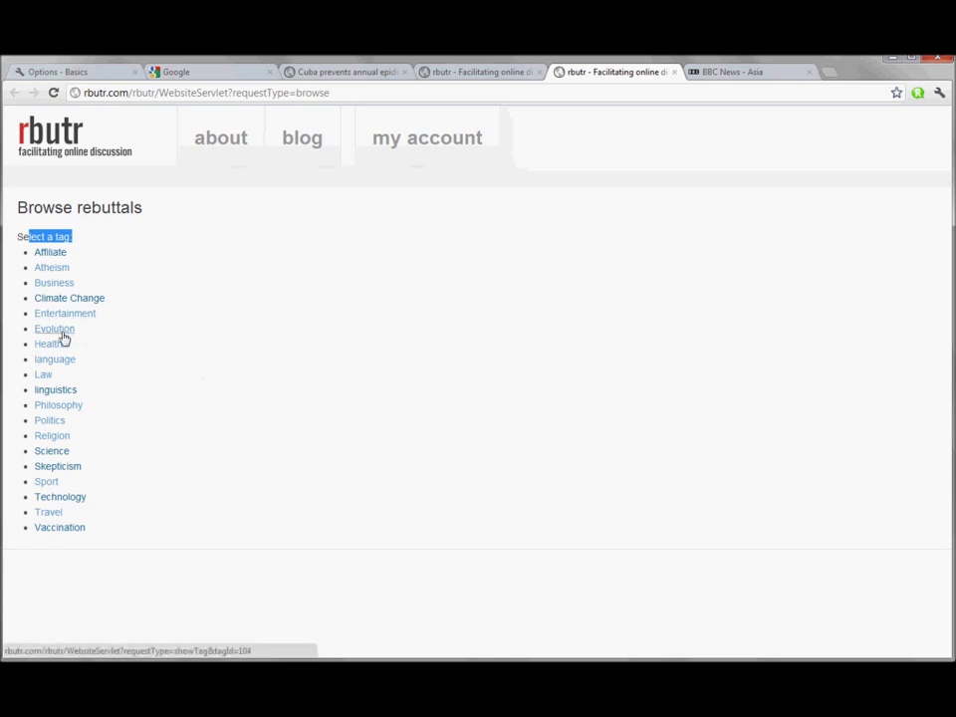
pyautogui.click(63, 338)
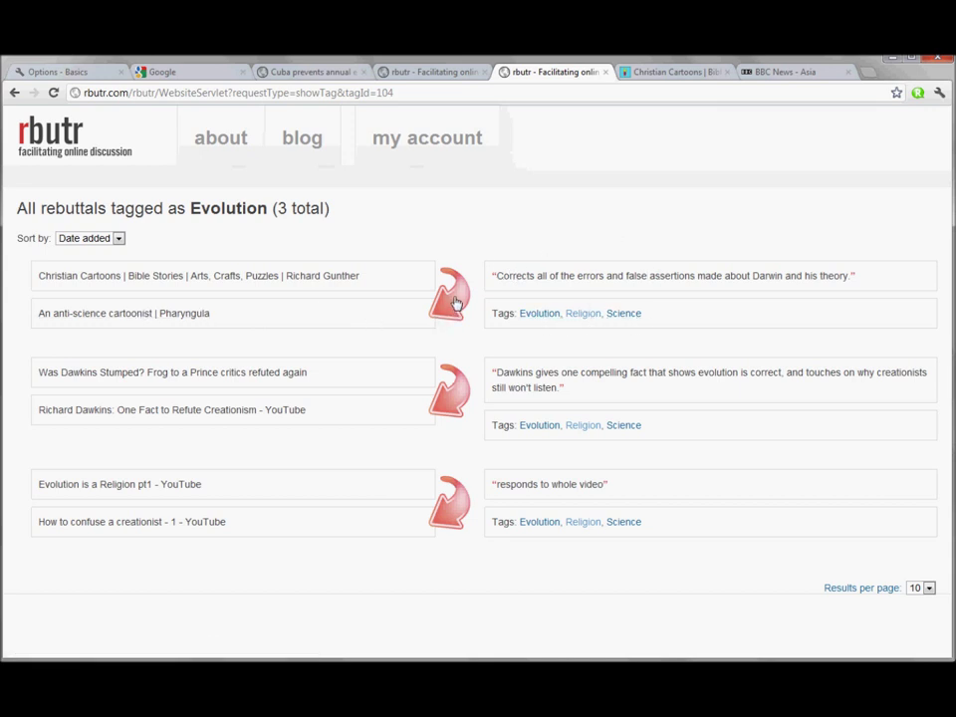
pyautogui.click(670, 71)
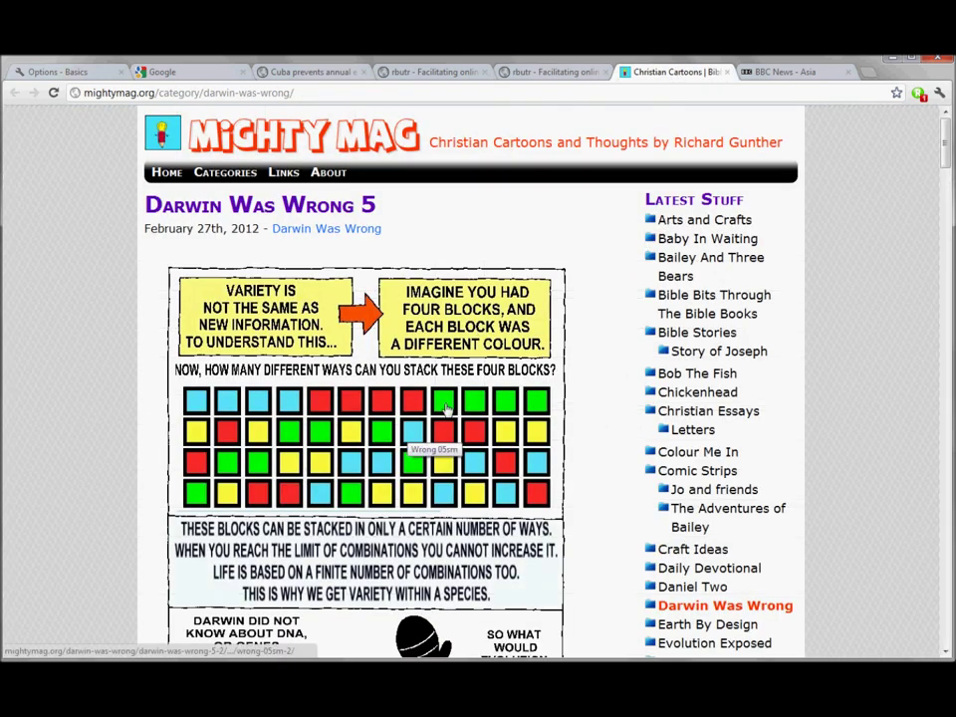
# - Open the cartoon's Pharyngula rebuttal and move the Cuba article tab after the rbutr tabs
pyautogui.click(918, 95)
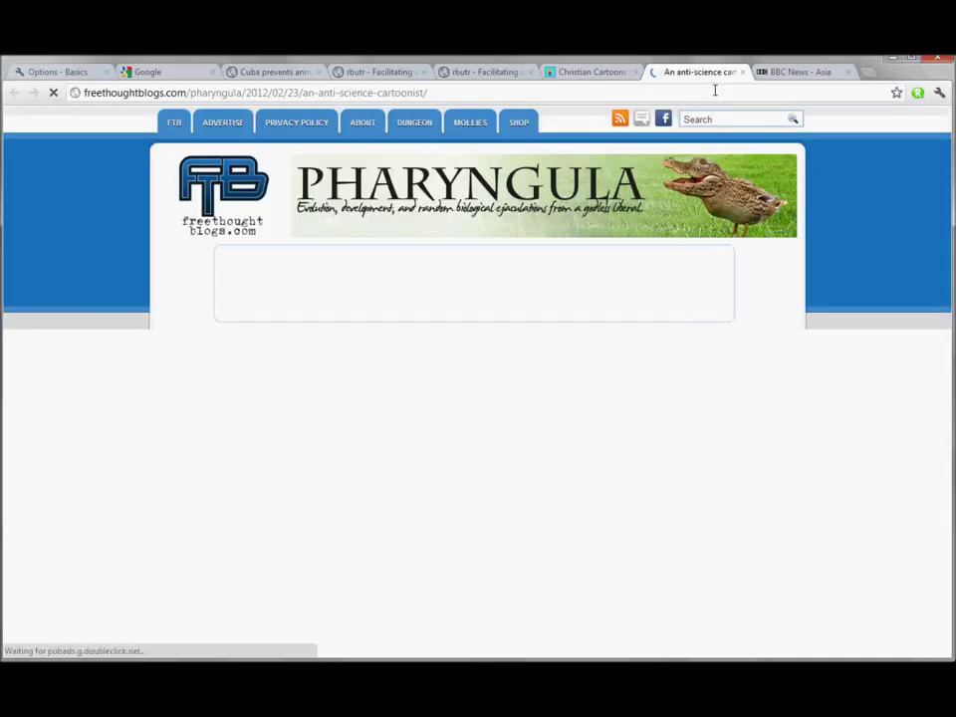
pyautogui.click(580, 75)
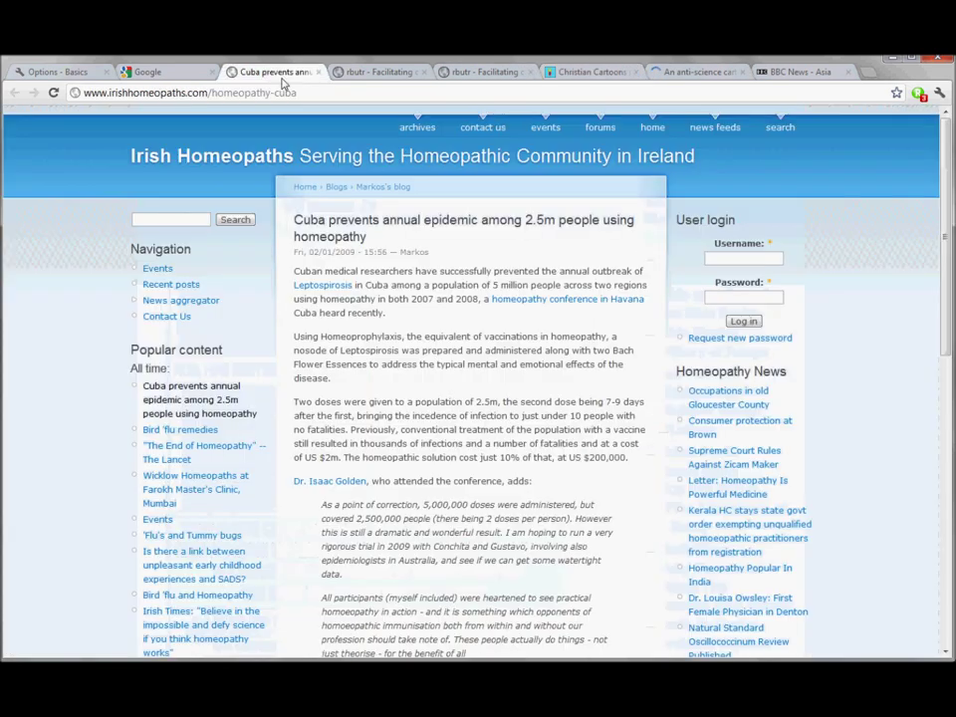
pyautogui.click(279, 73)
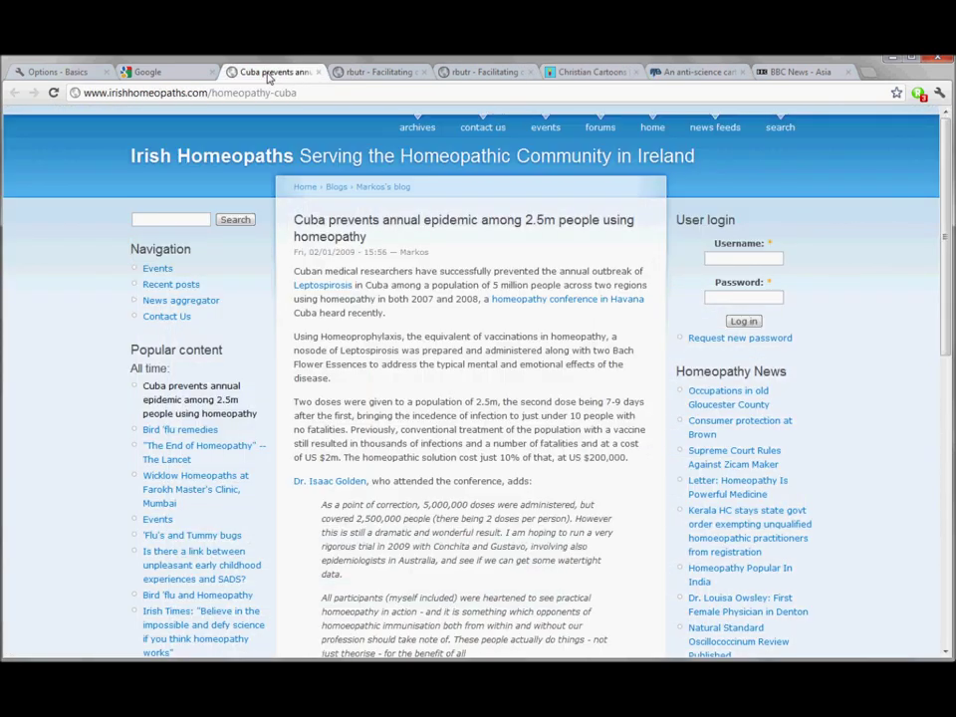
pyautogui.moveTo(286, 73); pyautogui.dragTo(488, 72)
# - Check the Evolution rebuttals list in rbutr, then return to the Cuba homeopathy article
pyautogui.click(401, 70)
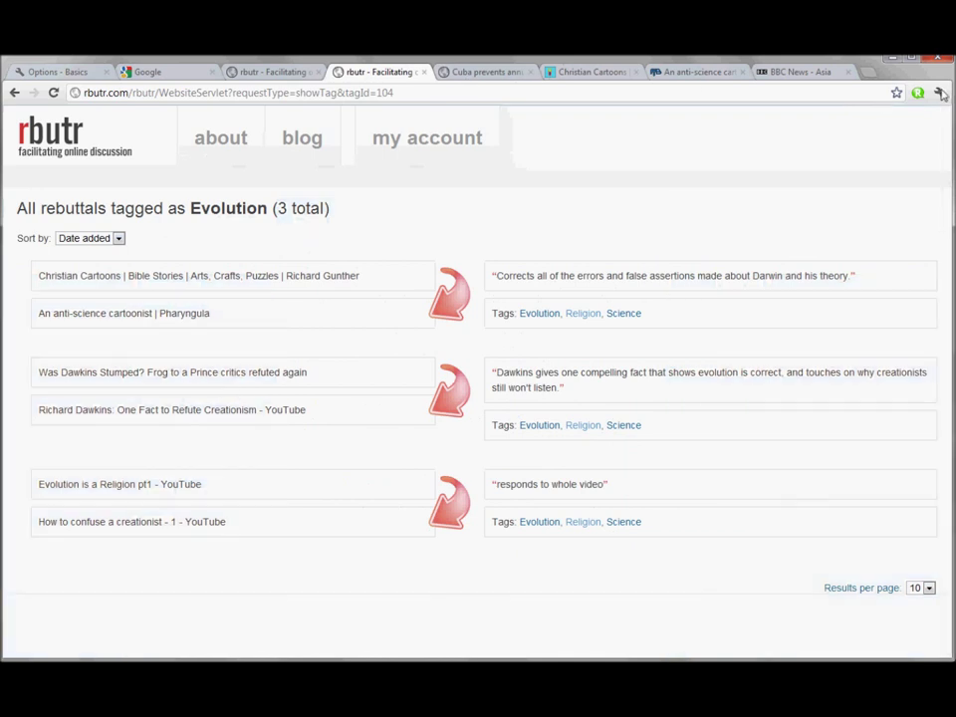
pyautogui.click(917, 92)
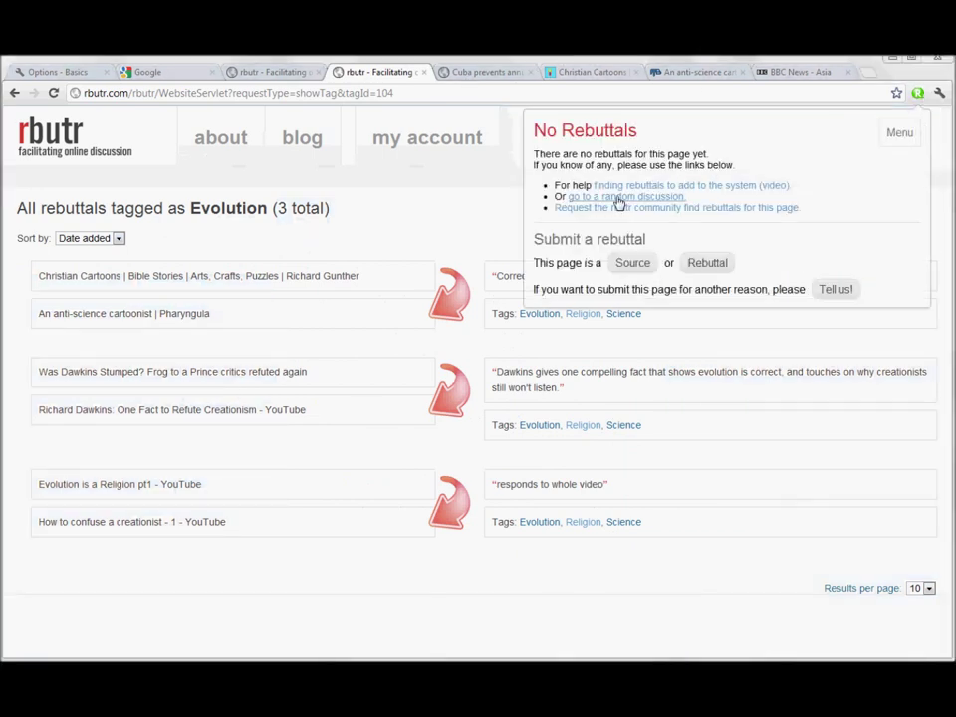
pyautogui.click(901, 139)
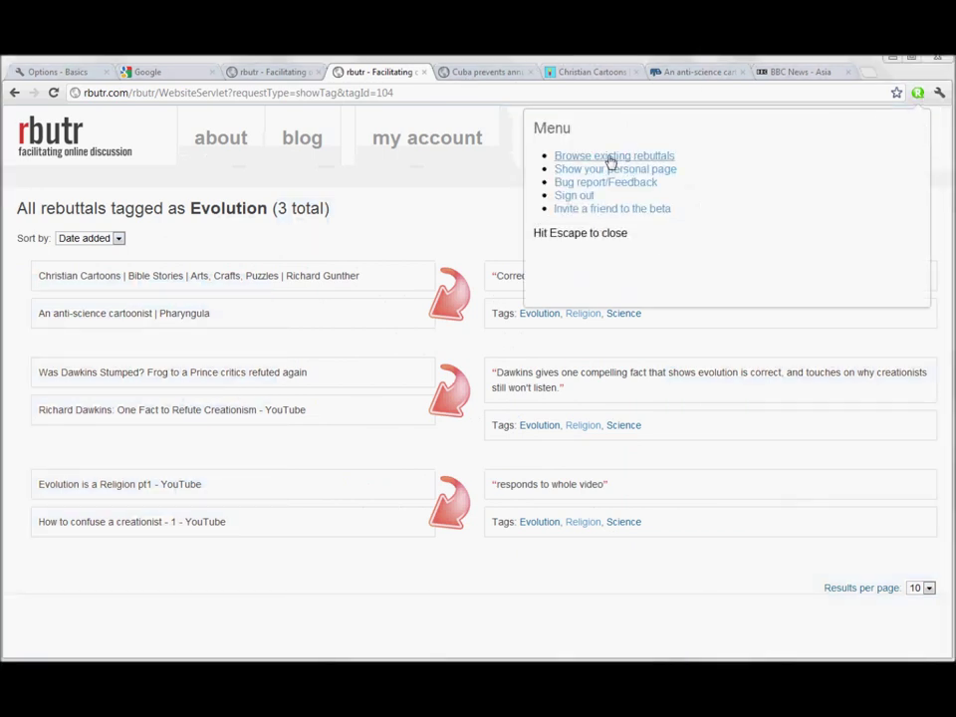
pyautogui.click(487, 73)
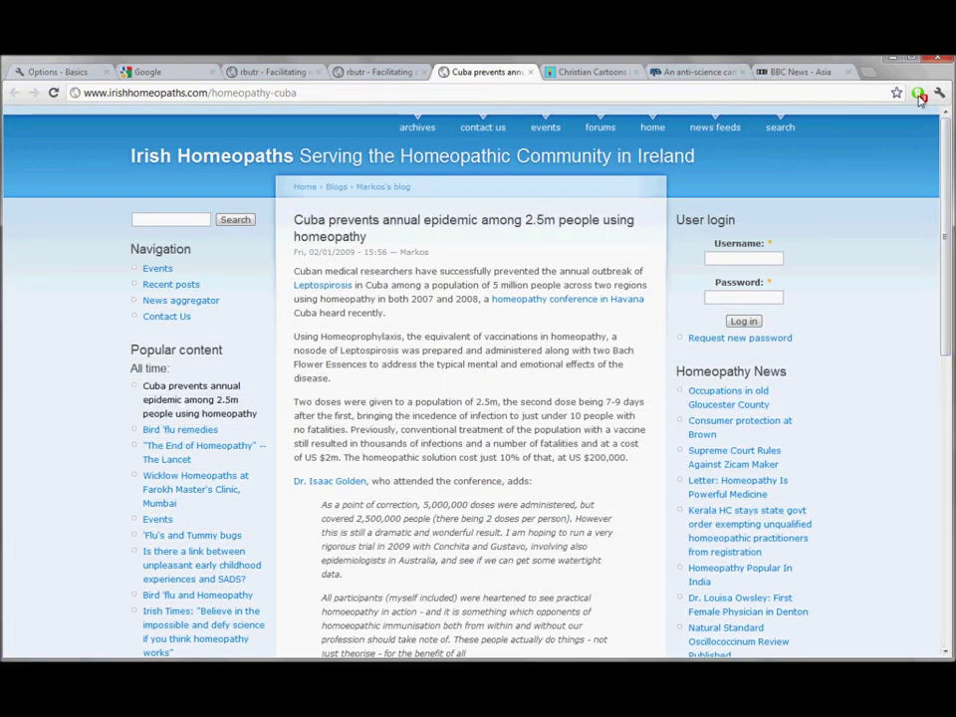
# - Compare the Christian Cartoons page with the Pharyngula post and Evolution list, ending on Pharyngula
pyautogui.click(592, 72)
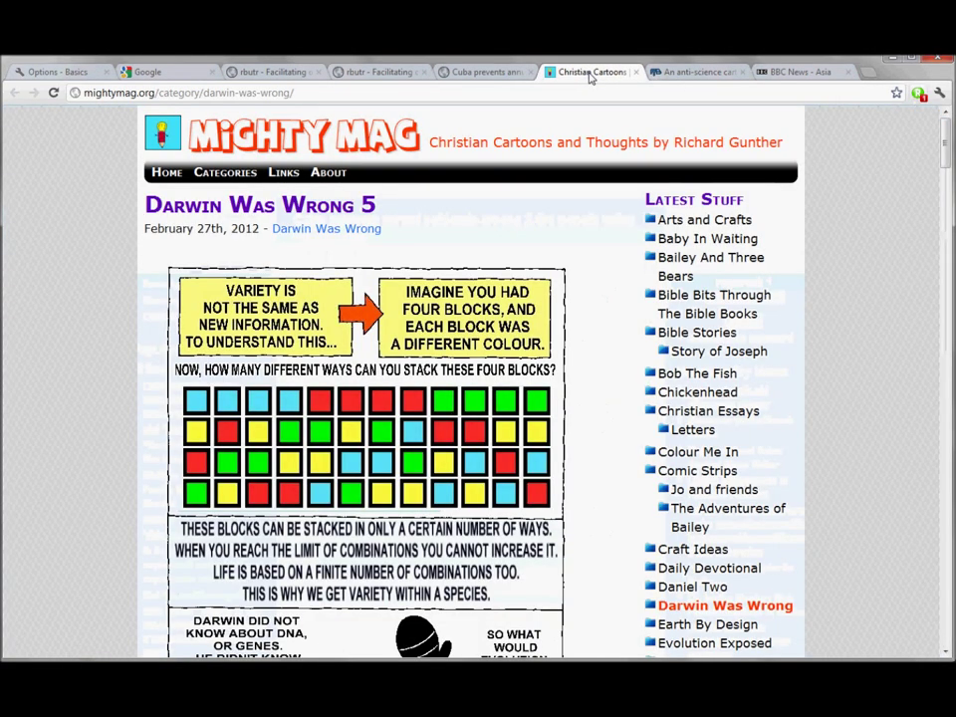
pyautogui.click(684, 73)
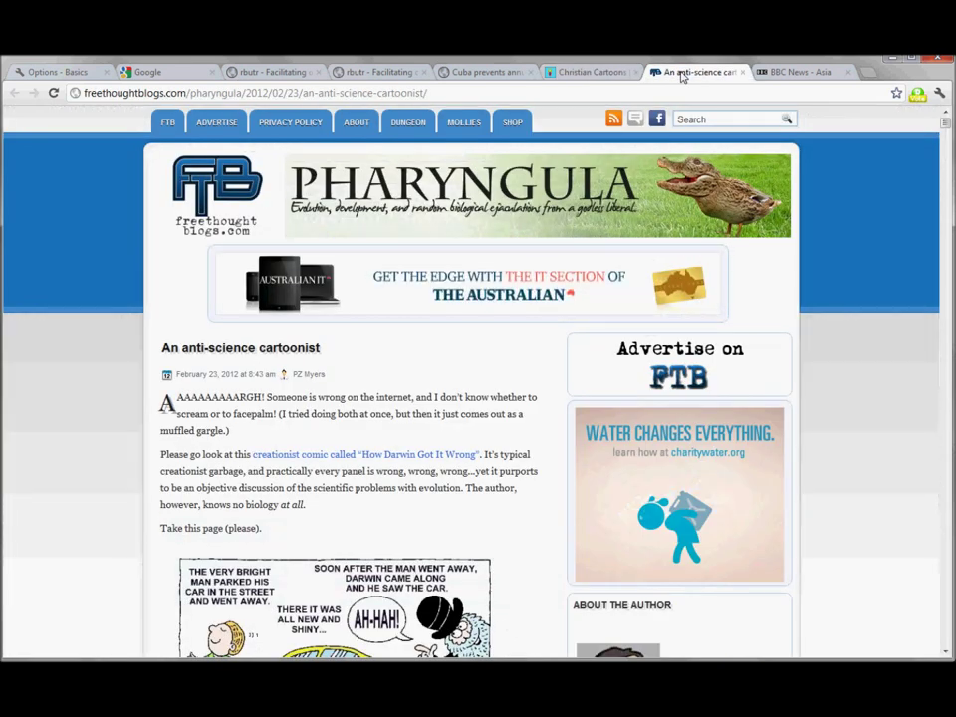
pyautogui.click(605, 70)
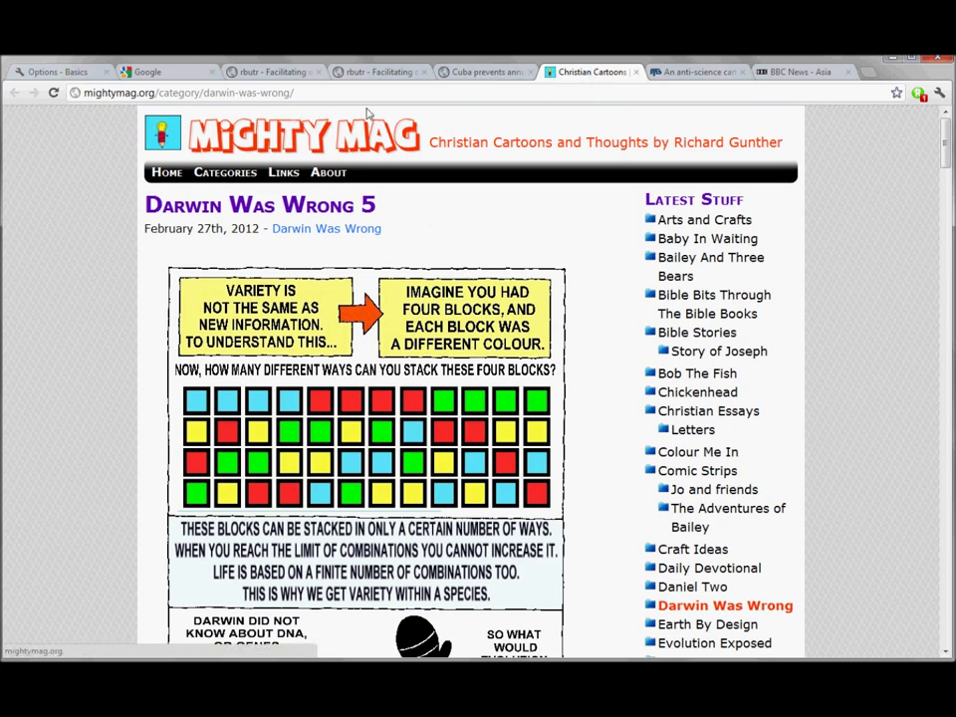
pyautogui.click(381, 71)
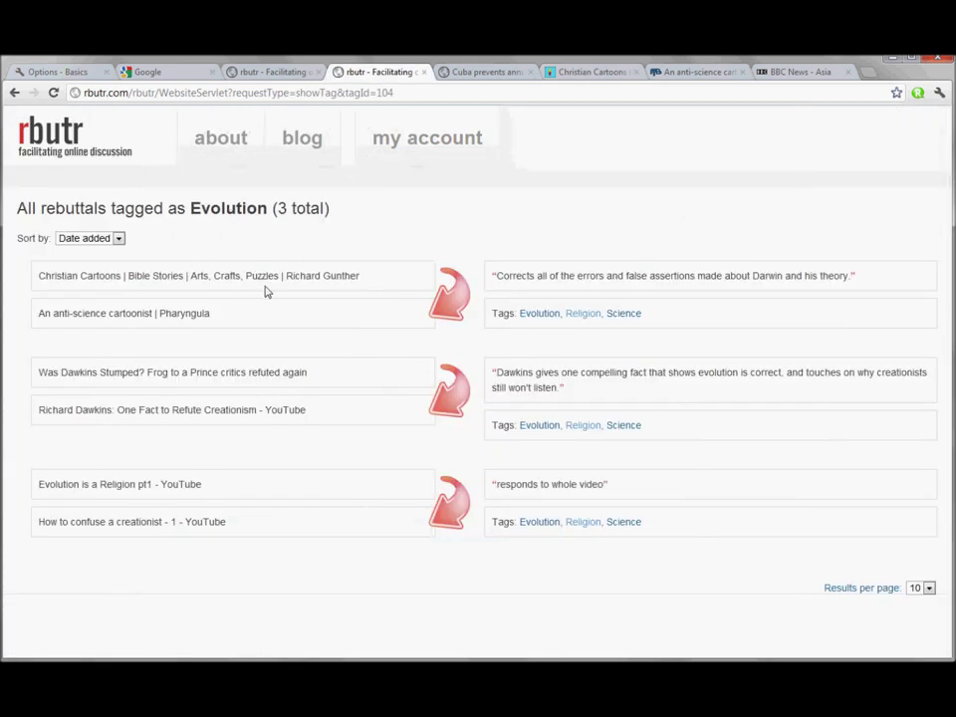
pyautogui.click(574, 71)
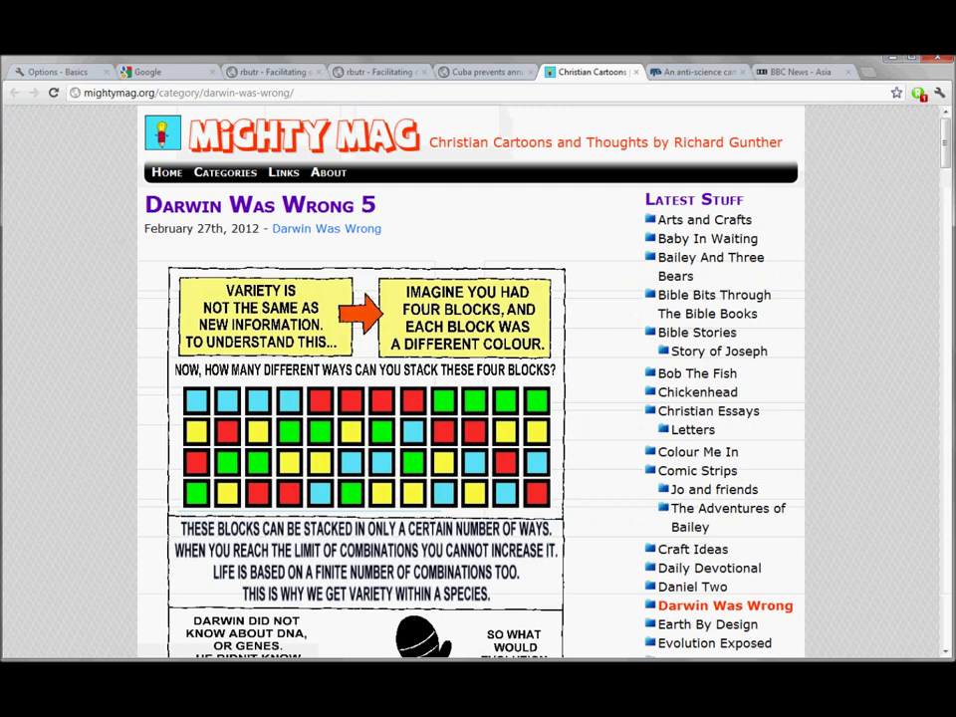
pyautogui.click(697, 72)
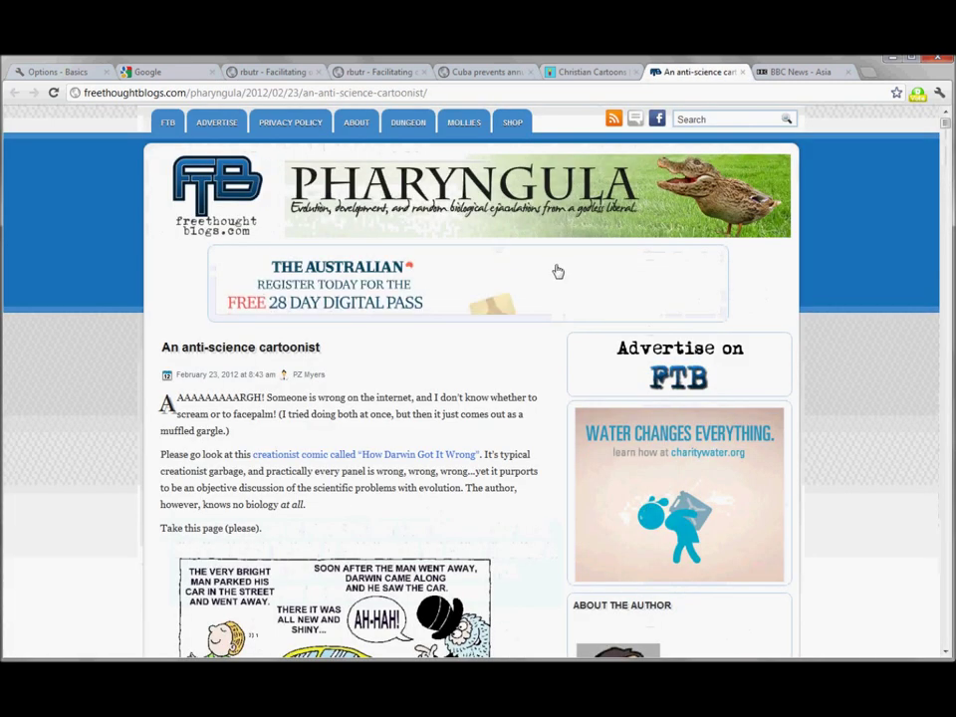
pyautogui.click(589, 74)
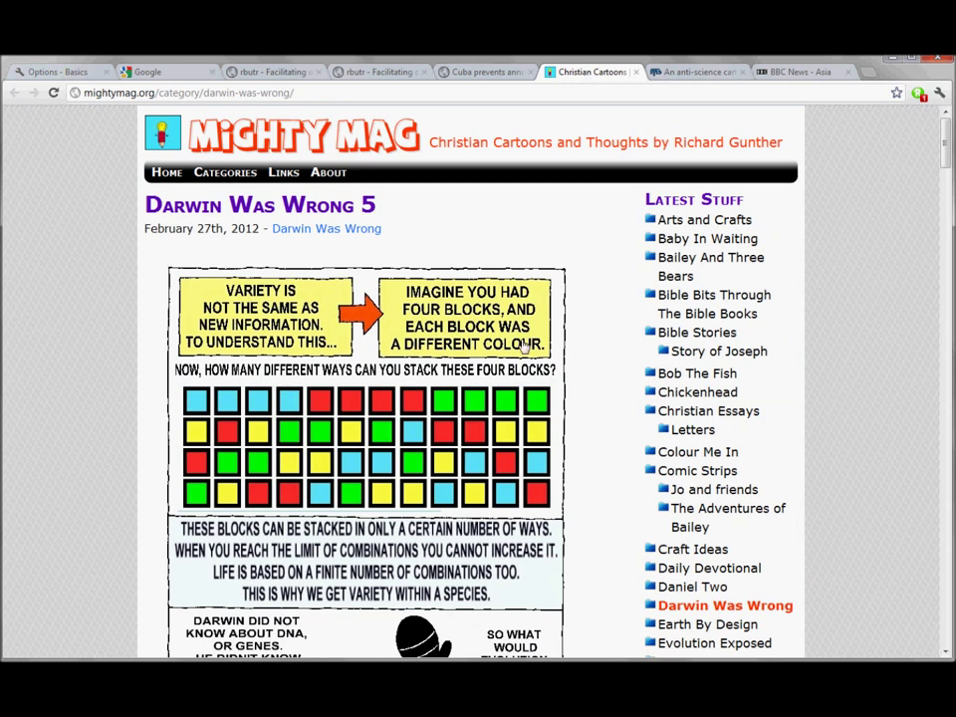
pyautogui.click(687, 73)
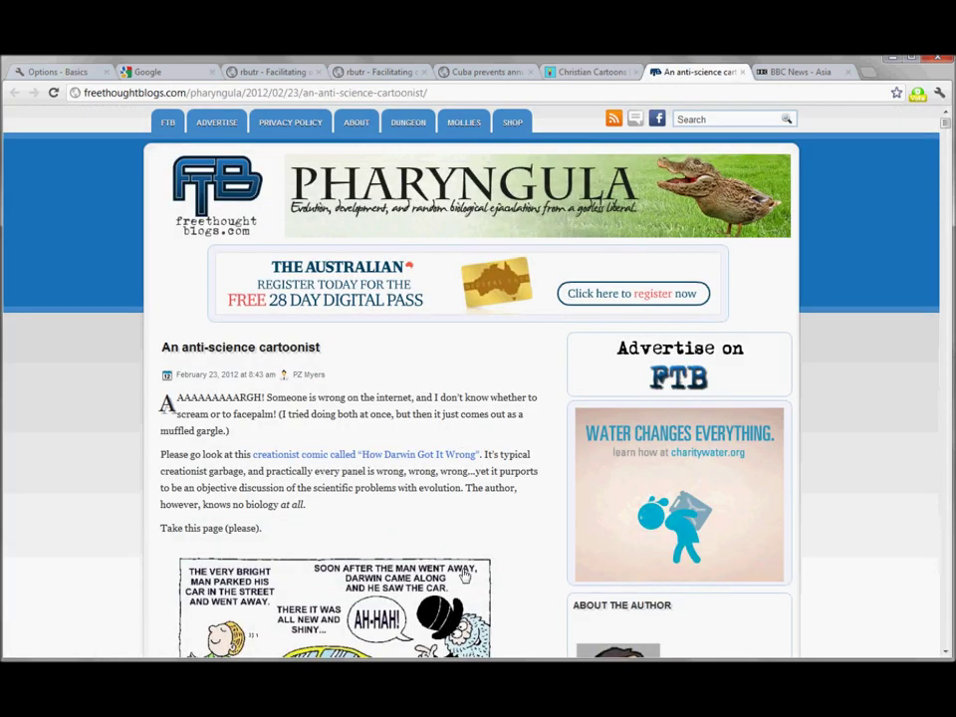
# - Open 'An anti-science cartoonist' from the Christian Cartoons page's Direct Rebuttals list
pyautogui.click(917, 94)
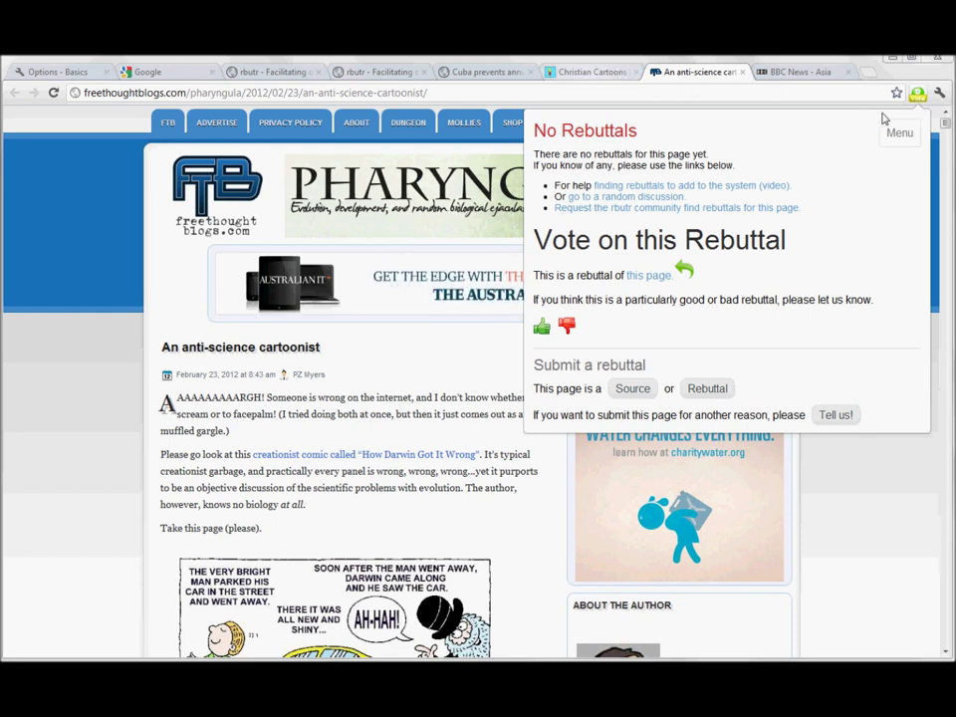
pyautogui.click(586, 73)
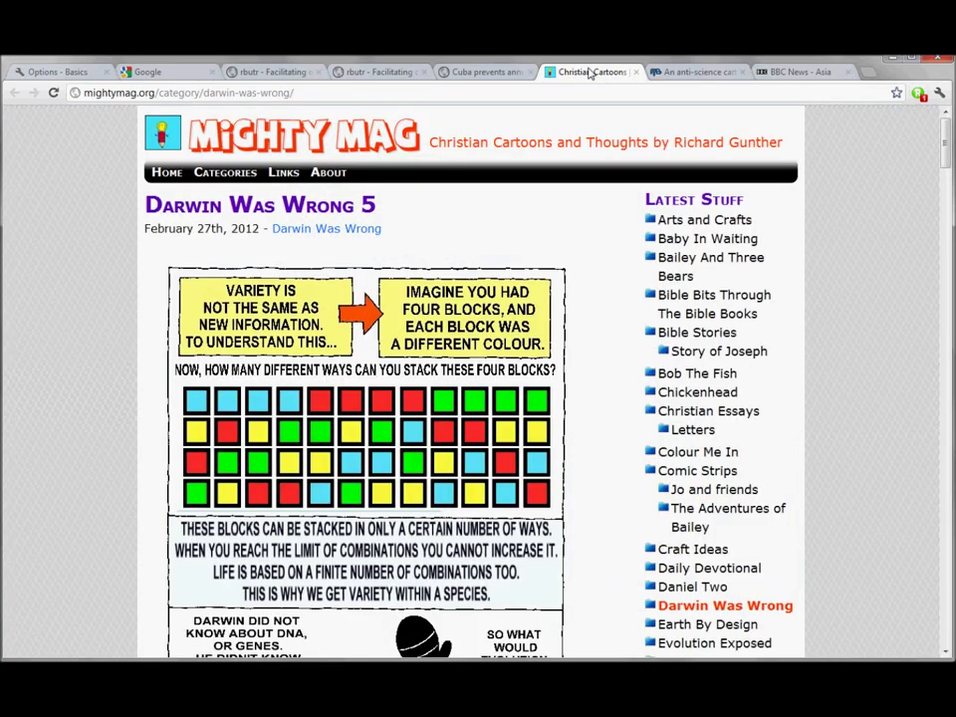
pyautogui.click(920, 95)
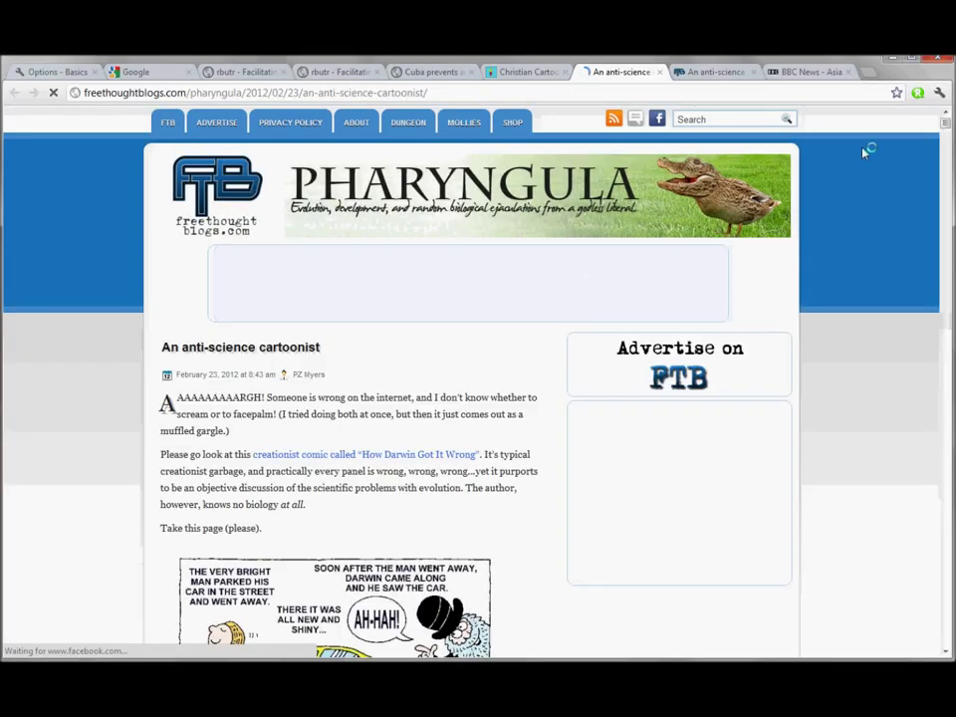
# - Give the Pharyngula rebuttal a thumbs-up rated Informative, raising its score to 1
pyautogui.click(918, 93)
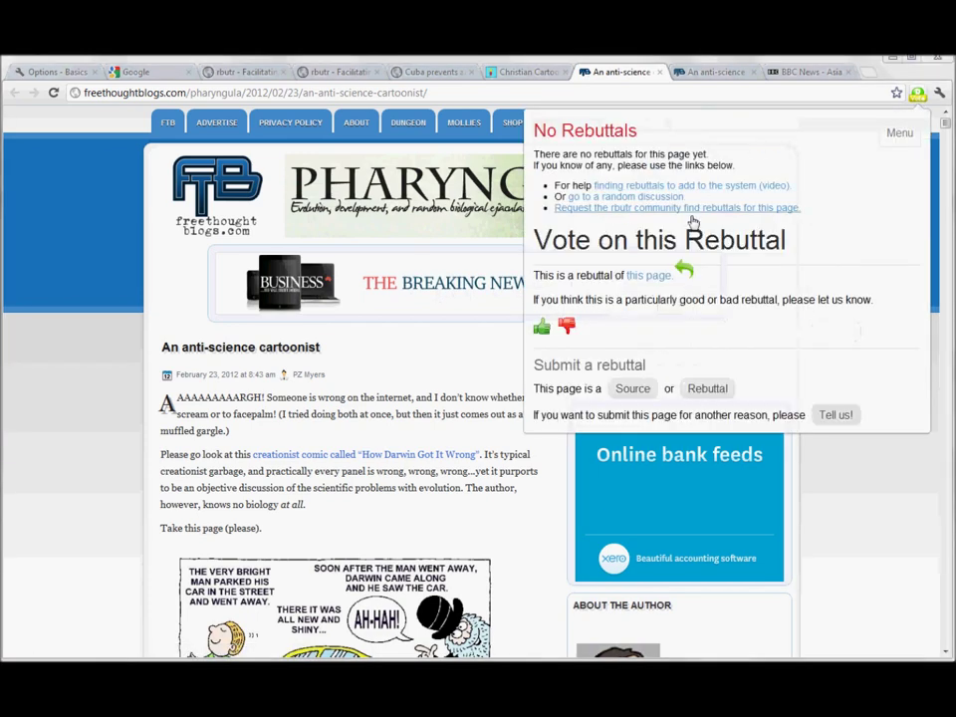
pyautogui.click(543, 329)
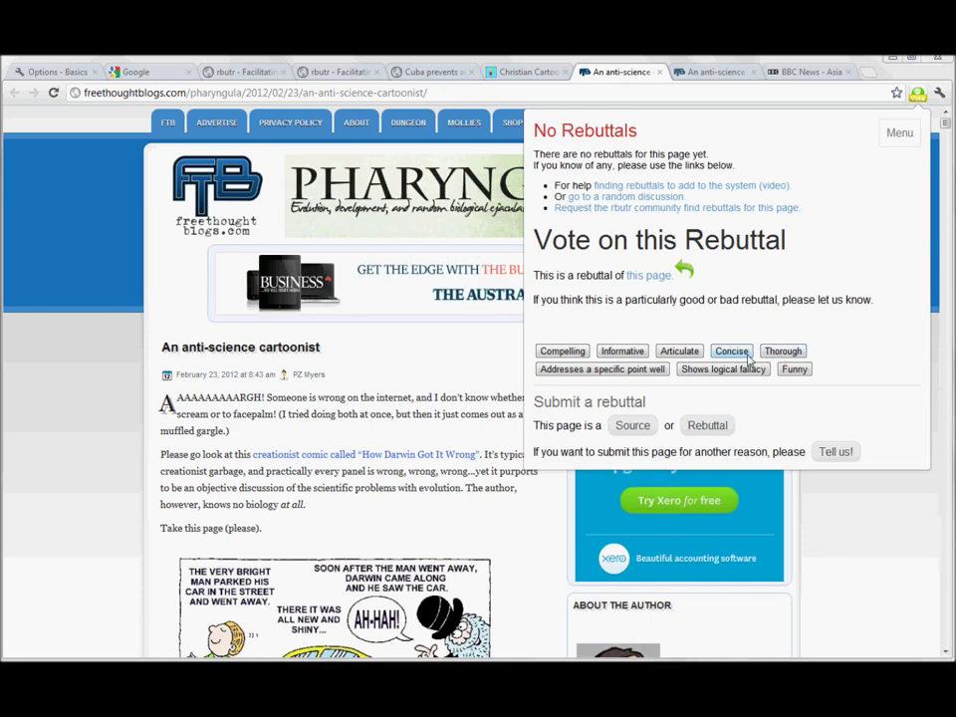
pyautogui.click(624, 353)
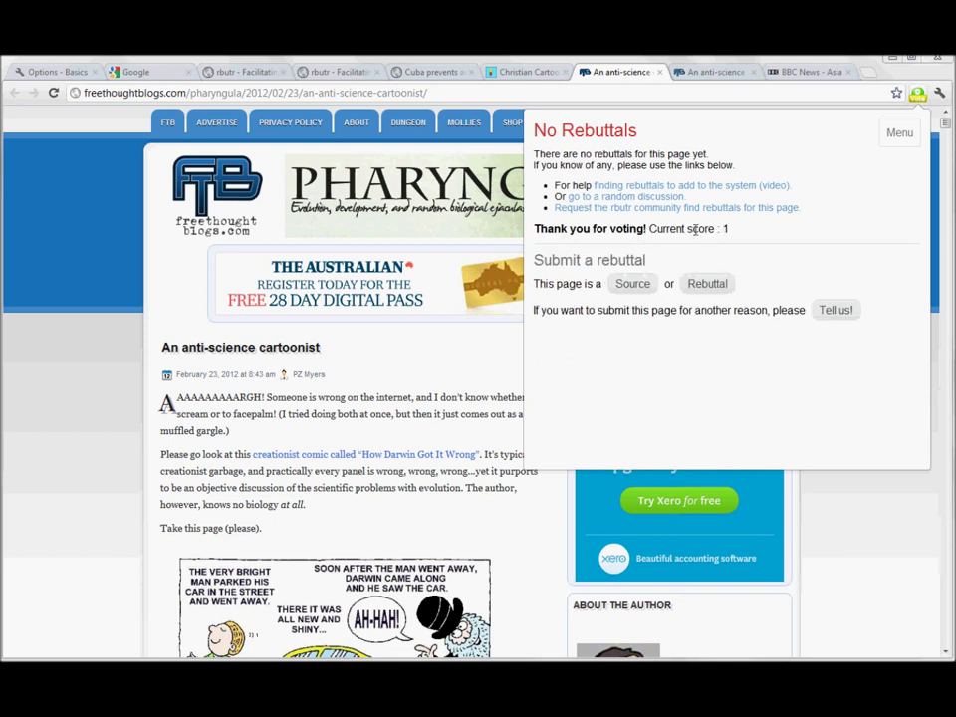
pyautogui.moveTo(572, 231); pyautogui.dragTo(742, 225)
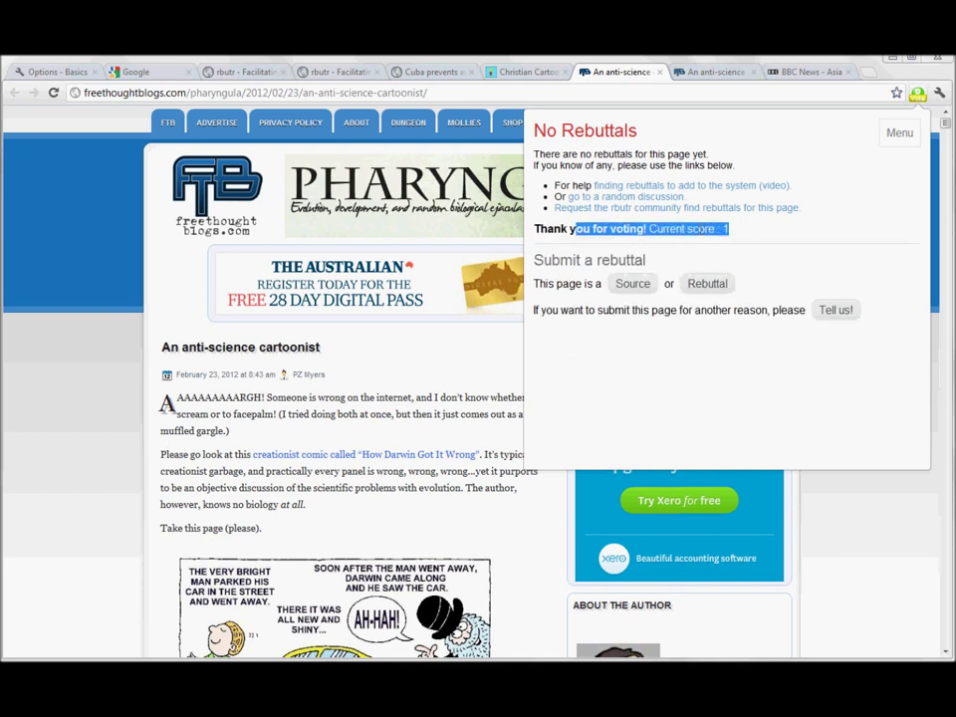
pyautogui.click(701, 231)
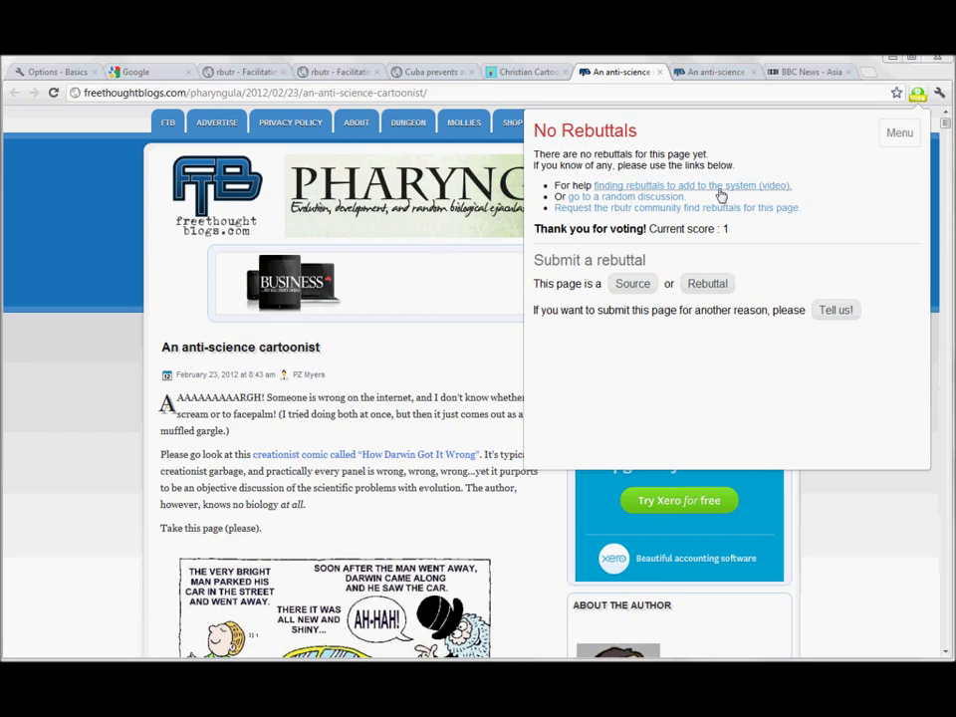
pyautogui.click(919, 95)
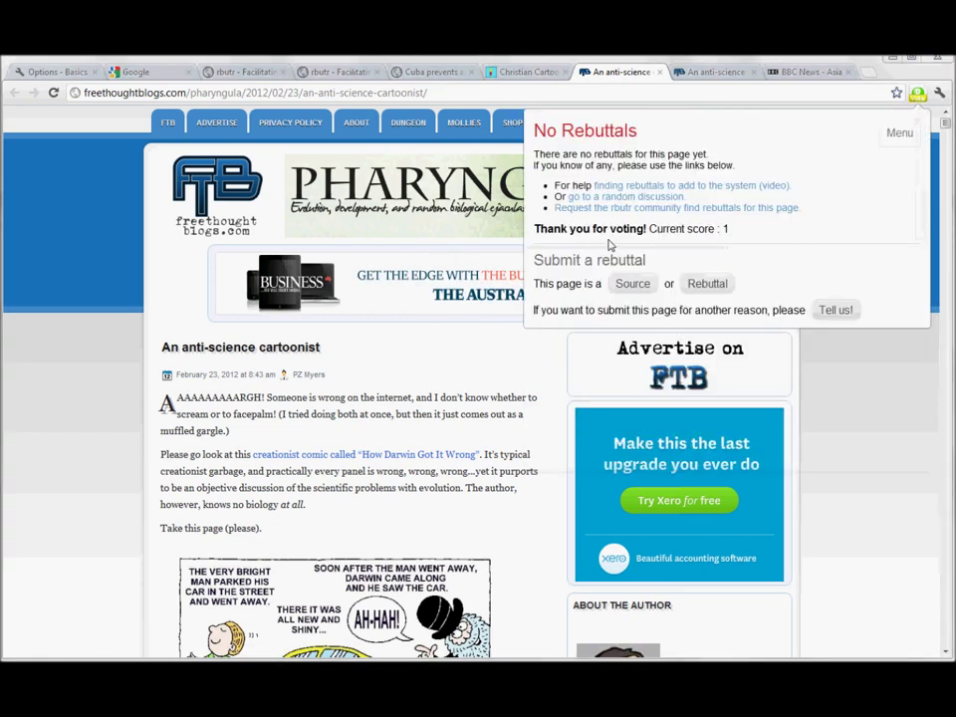
# - Open the 'Homeopathy in Cuba?' rebuttal for the Cuba article, then return to the Evolution list
pyautogui.click(438, 73)
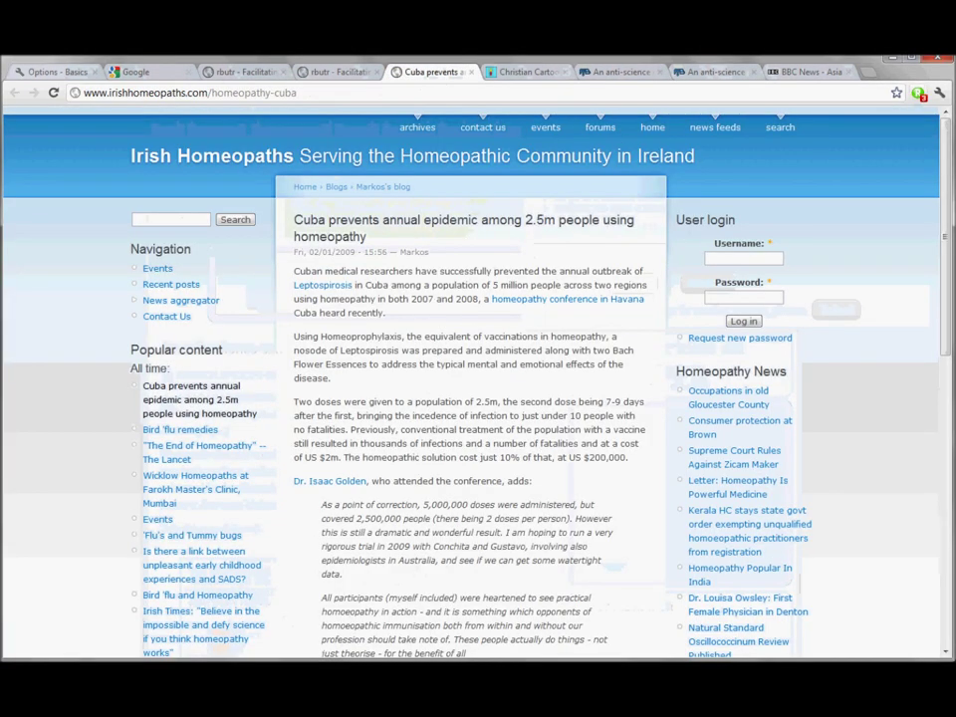
pyautogui.click(919, 94)
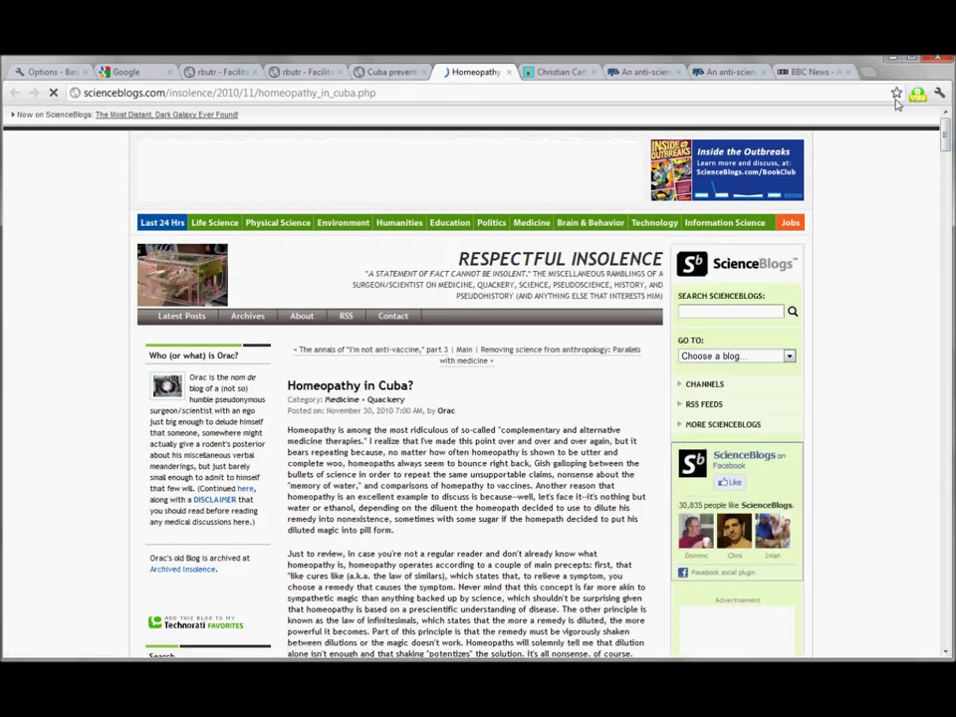
pyautogui.click(311, 72)
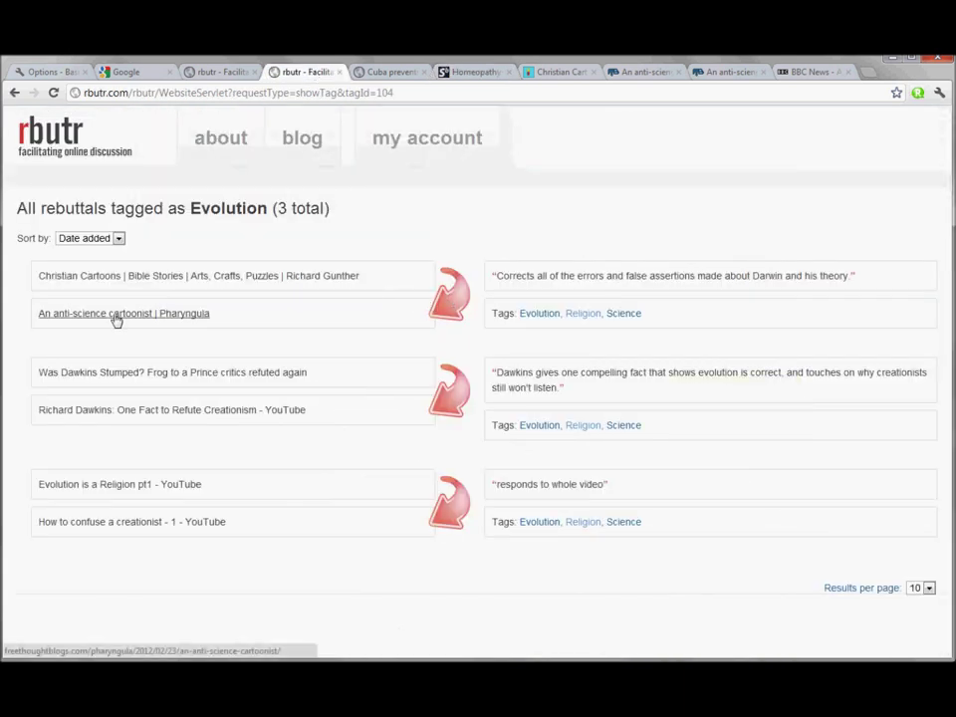
# - Preview and pause the 'One Fact to Refute Creationism' video, then open its rbutr pairing with 'Was Dawkins Stumped?'
pyautogui.click(117, 411)
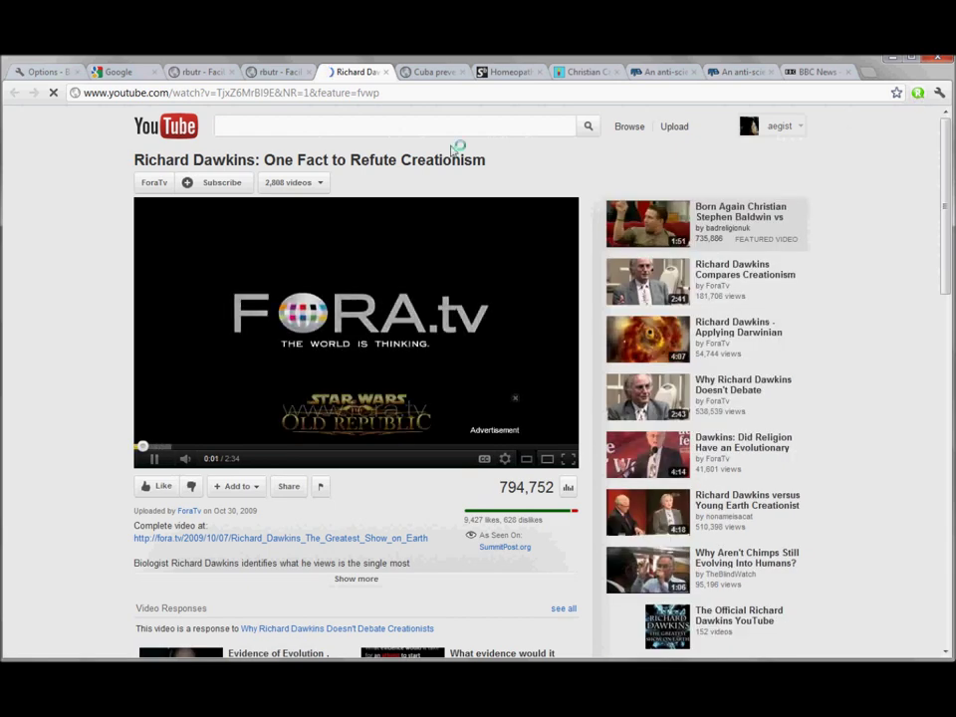
pyautogui.click(153, 458)
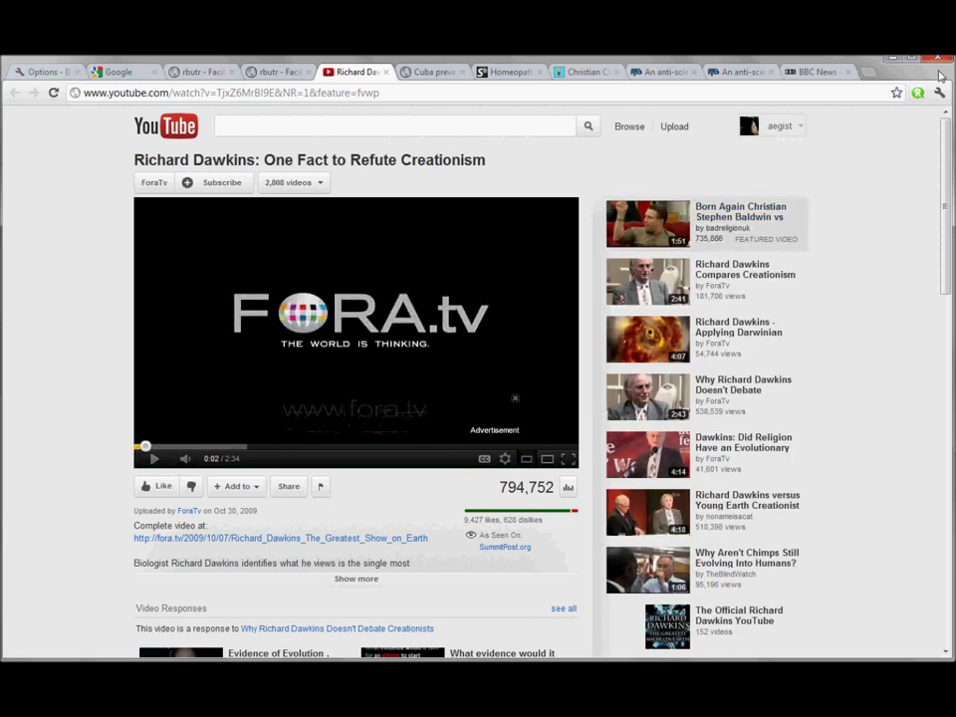
pyautogui.click(272, 73)
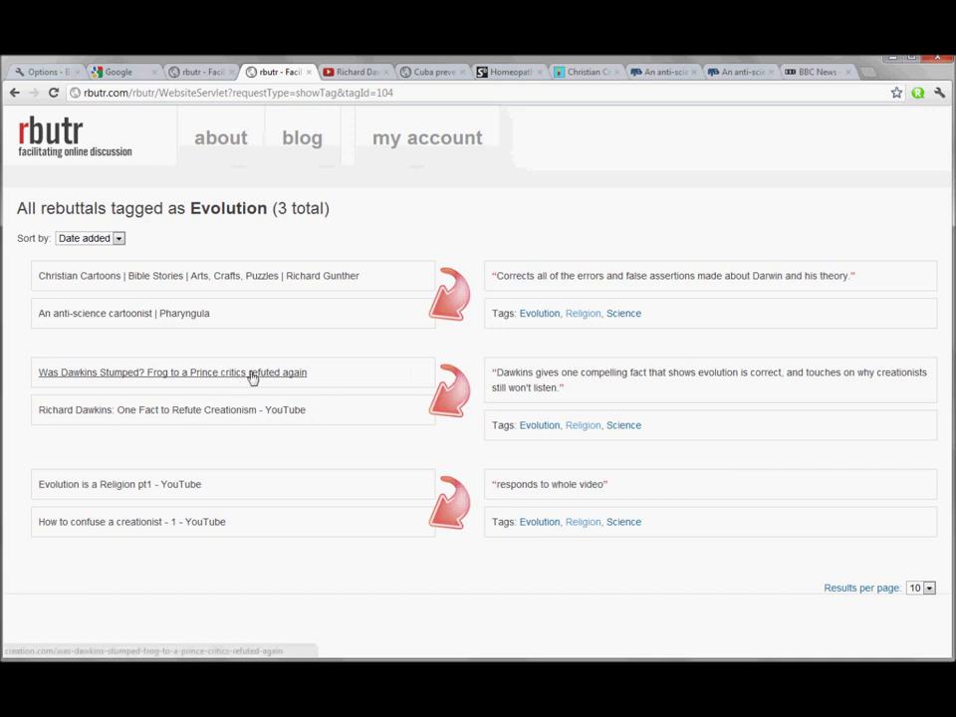
pyautogui.click(458, 390)
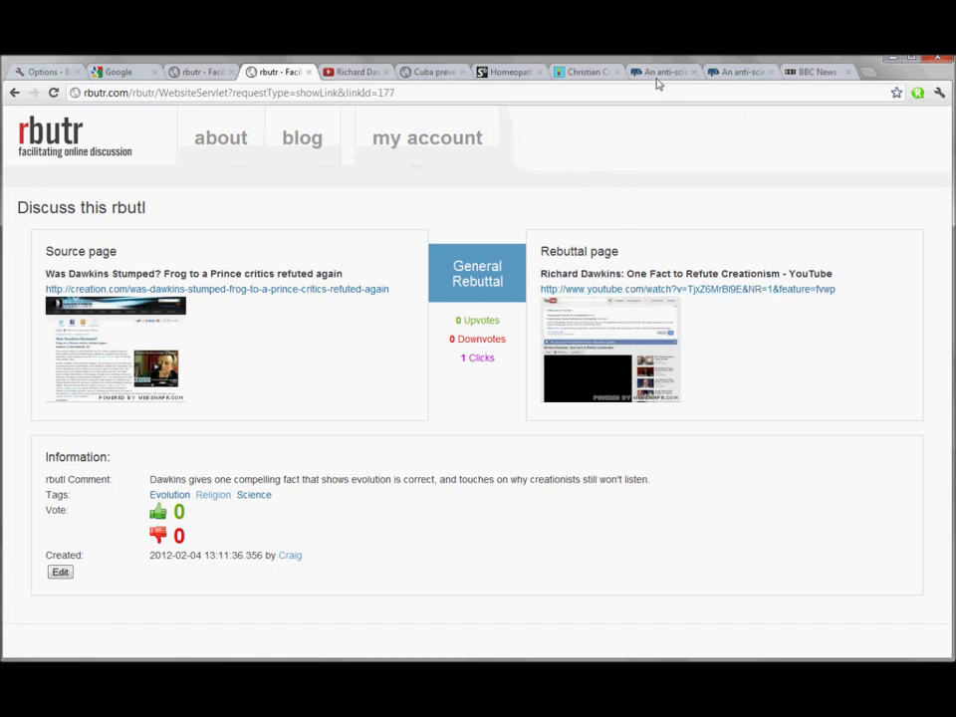
# - Go back through the Christian Cartoons tab to the Pharyngula 'An anti-science cartoonist' post
pyautogui.click(574, 73)
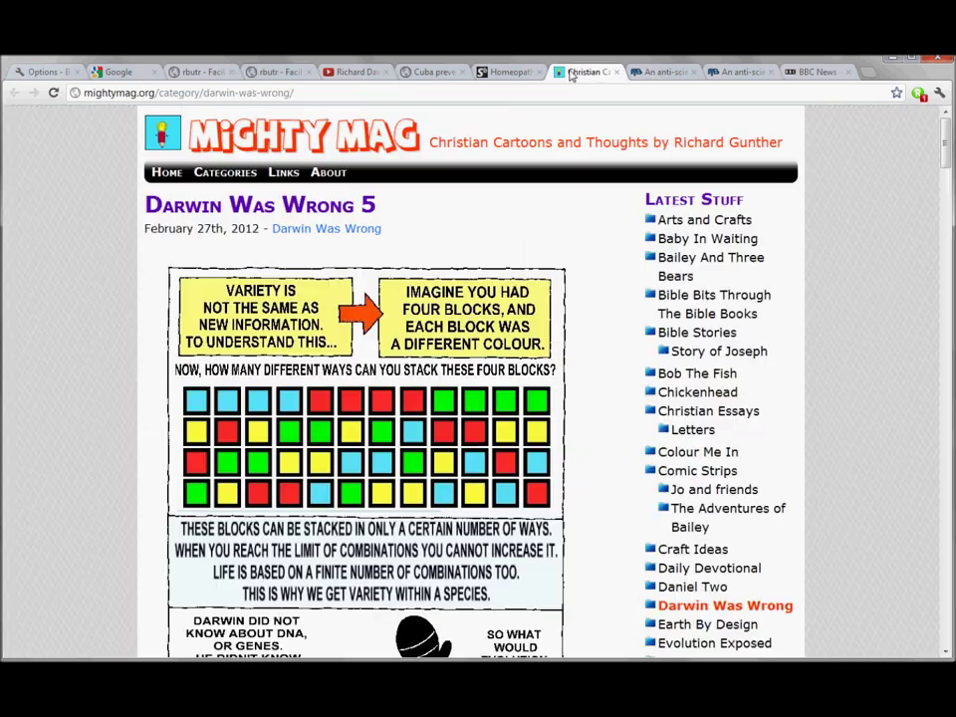
pyautogui.click(656, 73)
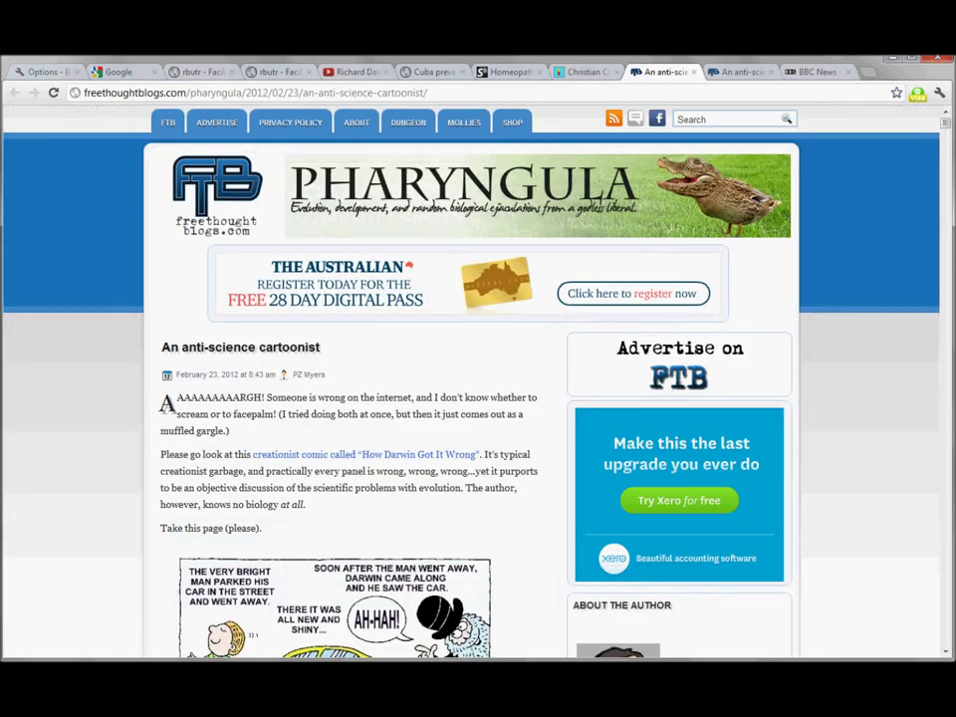